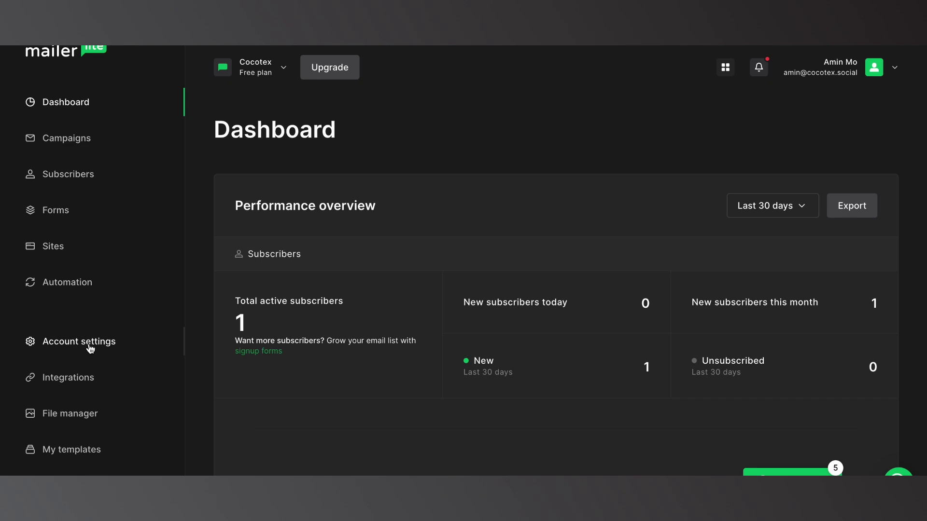
- Open the domain management section of the account settings and look over the sending domains and sites
{"action": "left_click", "coordinate": [90, 348]}
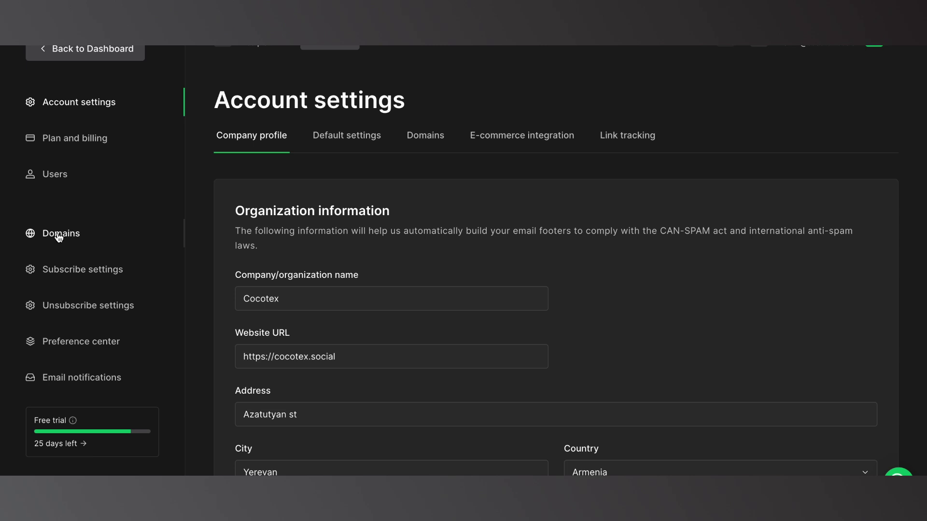
{"action": "left_click", "coordinate": [65, 235]}
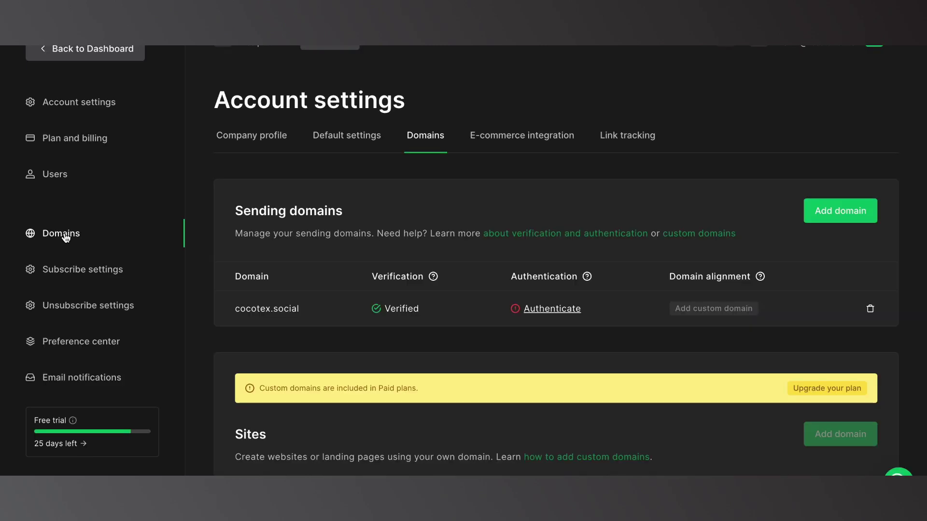
{"action": "scroll", "coordinate": [502, 244], "scroll_direction": "down", "scroll_amount": 2}
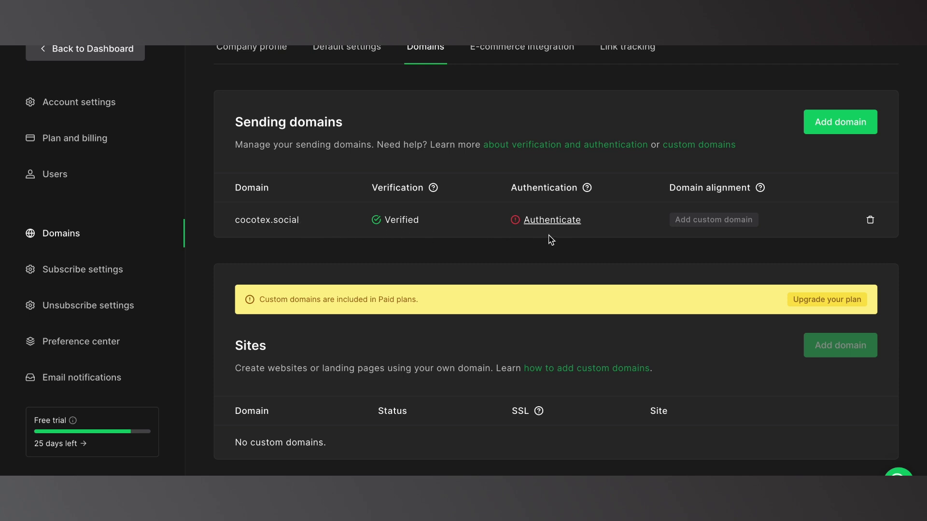
{"action": "scroll", "coordinate": [549, 239], "scroll_direction": "up", "scroll_amount": 2}
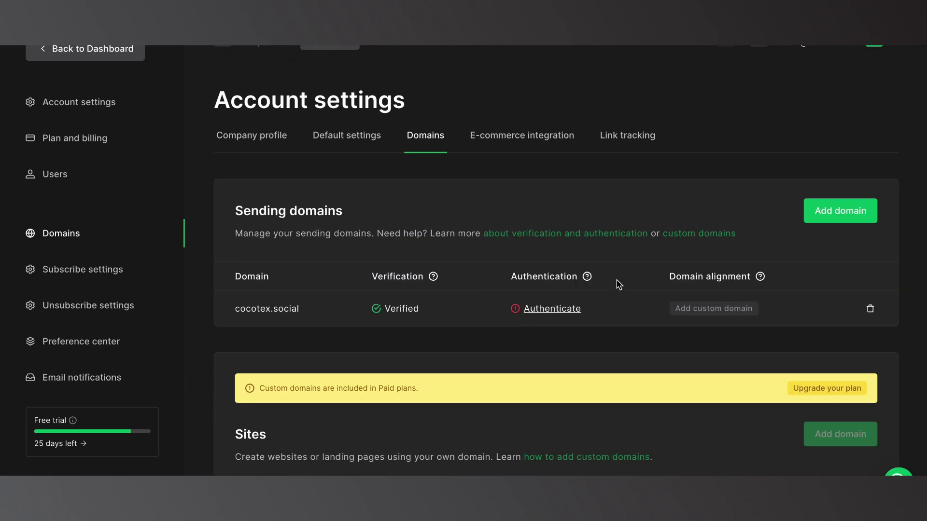
{"action": "left_click", "coordinate": [856, 221]}
{"action": "left_click", "coordinate": [427, 285]}
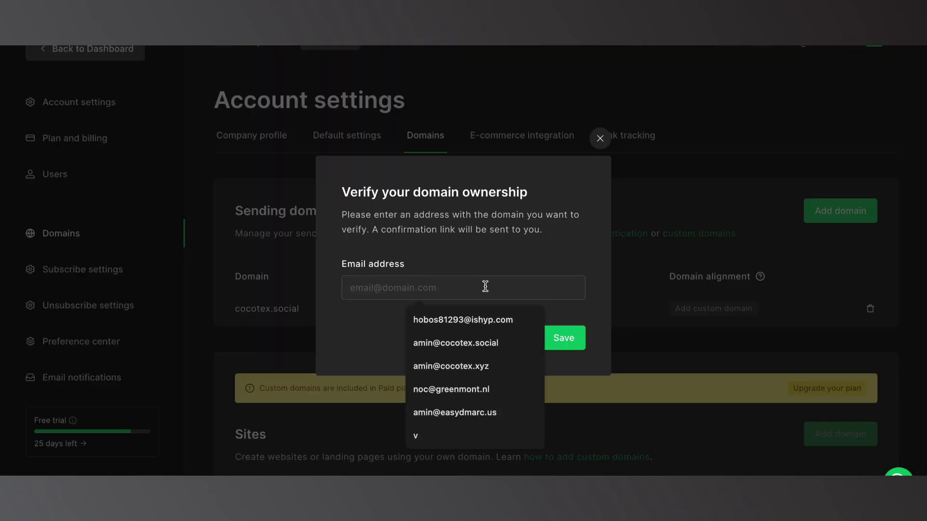
{"action": "left_click", "coordinate": [481, 258]}
{"action": "left_click", "coordinate": [497, 347]}
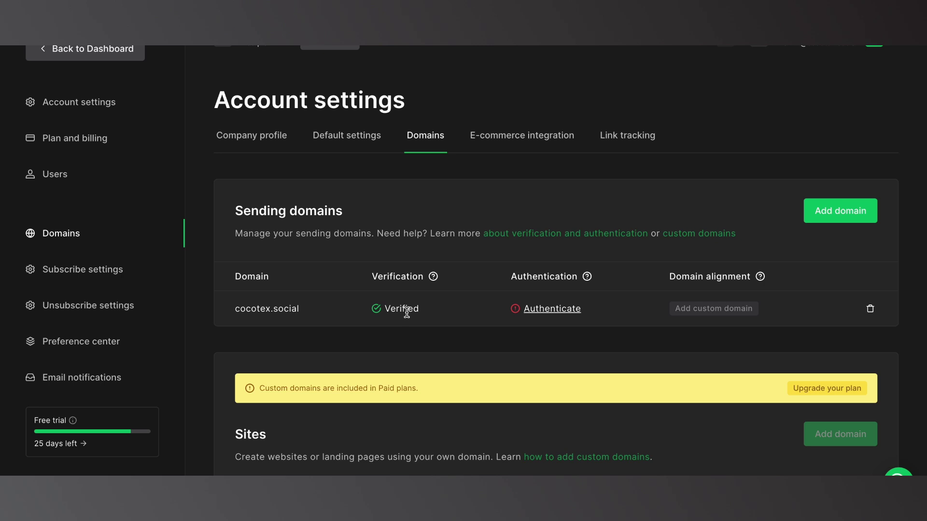
- Open the manual authentication setup for the sending domain cocotex.social
{"action": "left_click", "coordinate": [565, 312]}
{"action": "left_click", "coordinate": [295, 185]}
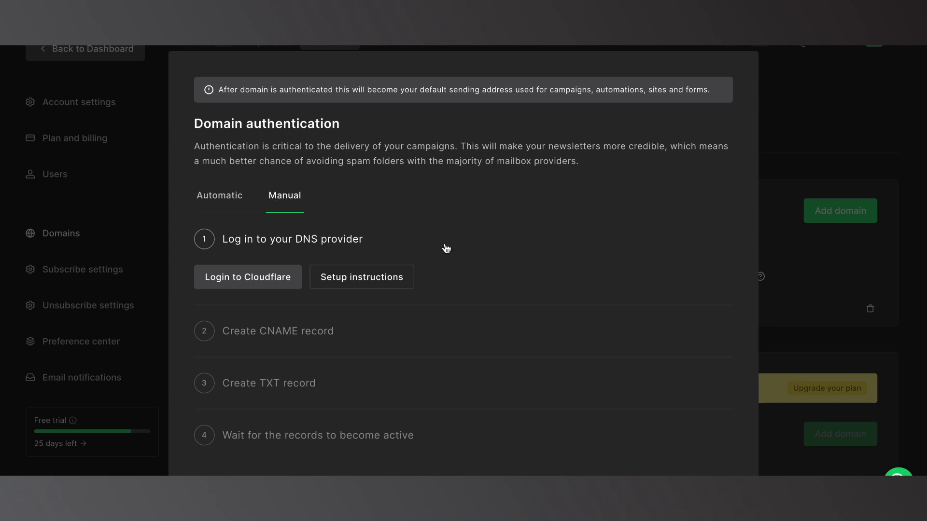
{"action": "scroll", "coordinate": [442, 248], "scroll_direction": "down", "scroll_amount": 1}
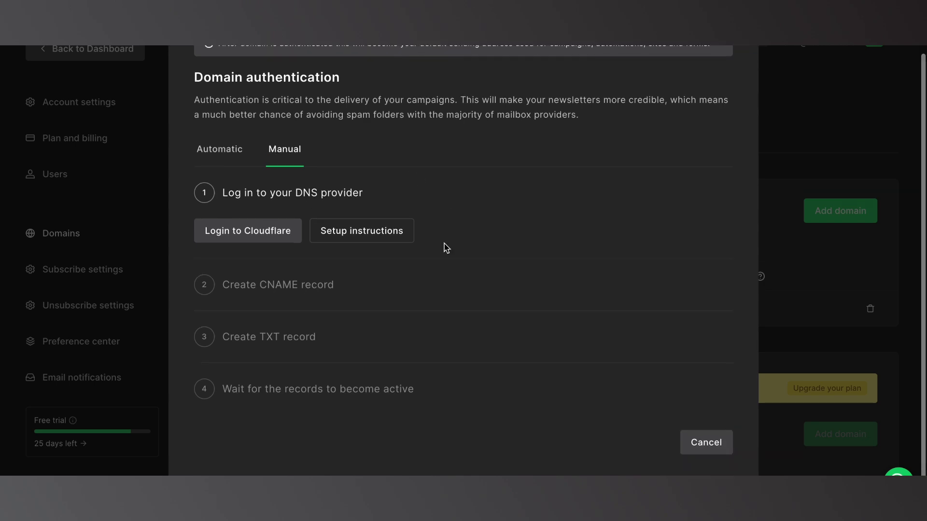
{"action": "left_click", "coordinate": [307, 201]}
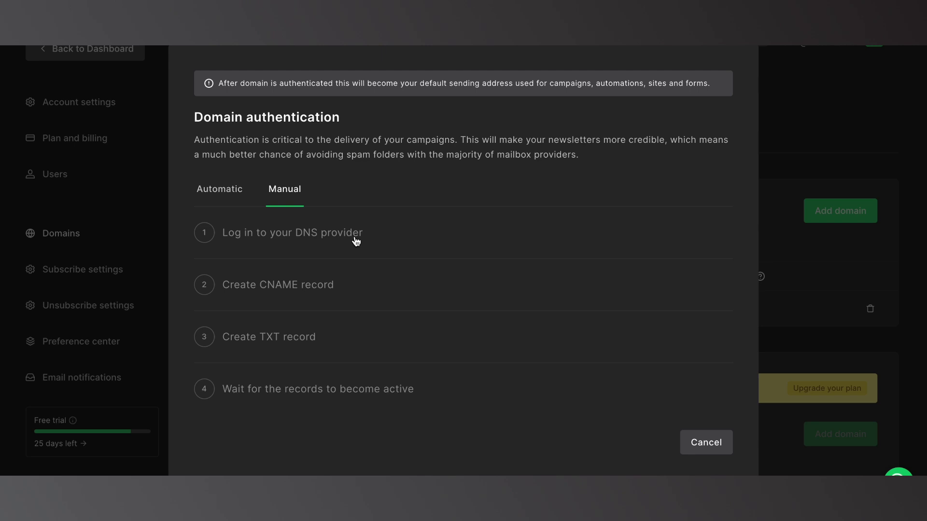
- Expand the CNAME record instructions and copy the record name litesrv._domainkey.cocotex.social
{"action": "left_click", "coordinate": [293, 286]}
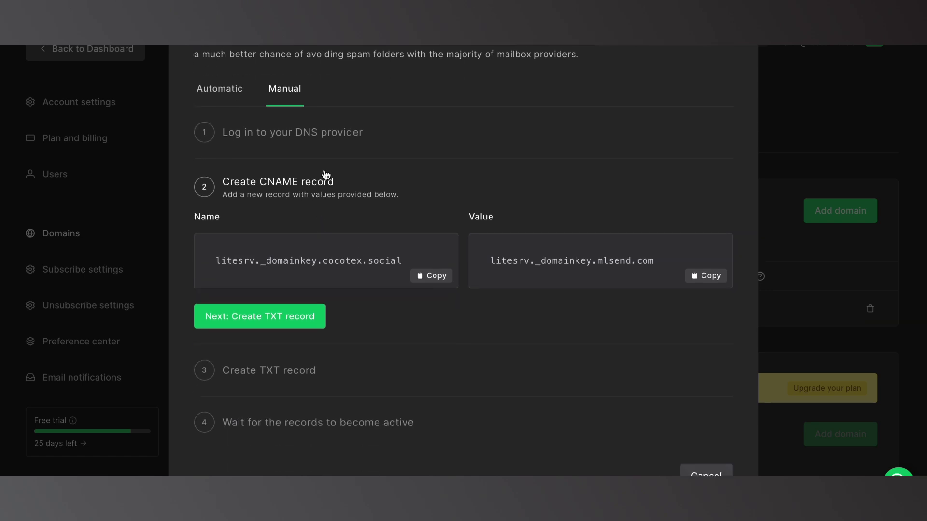
{"action": "left_click", "coordinate": [317, 144]}
{"action": "left_click", "coordinate": [338, 138]}
{"action": "left_click", "coordinate": [437, 276]}
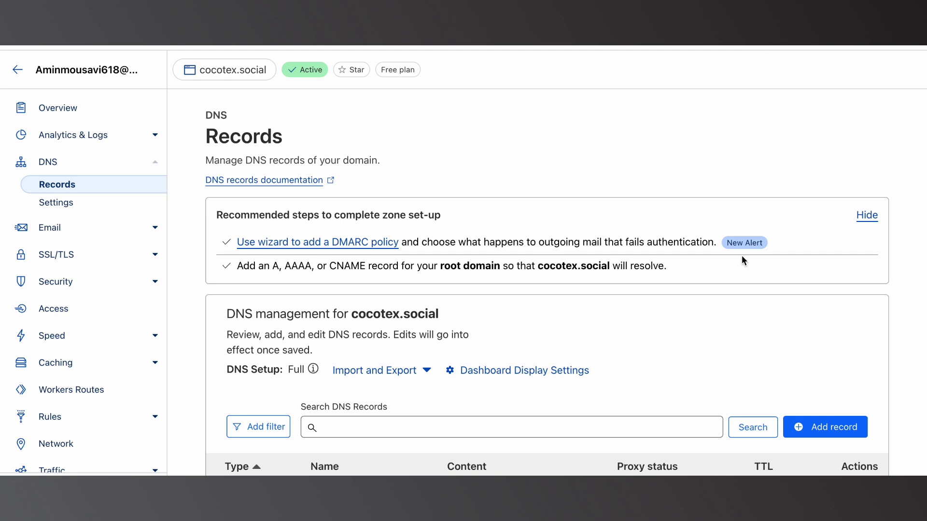
- In Cloudflare, start a new CNAME record for cocotex.social with the copied name litesrv._domainkey.cocotex.social
{"action": "left_click", "coordinate": [855, 428]}
{"action": "scroll", "coordinate": [647, 362], "scroll_direction": "down", "scroll_amount": 2}
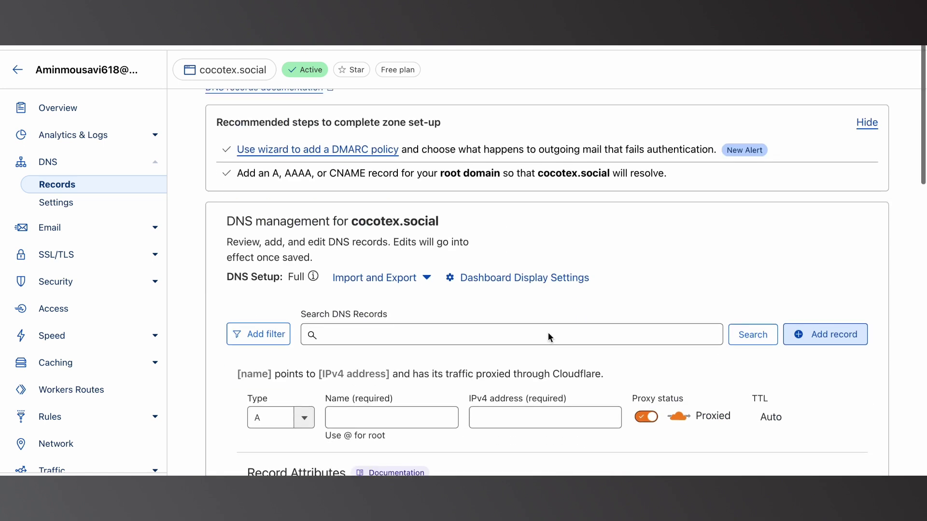
{"action": "left_click", "coordinate": [284, 416]}
{"action": "type", "text": "CNA"}
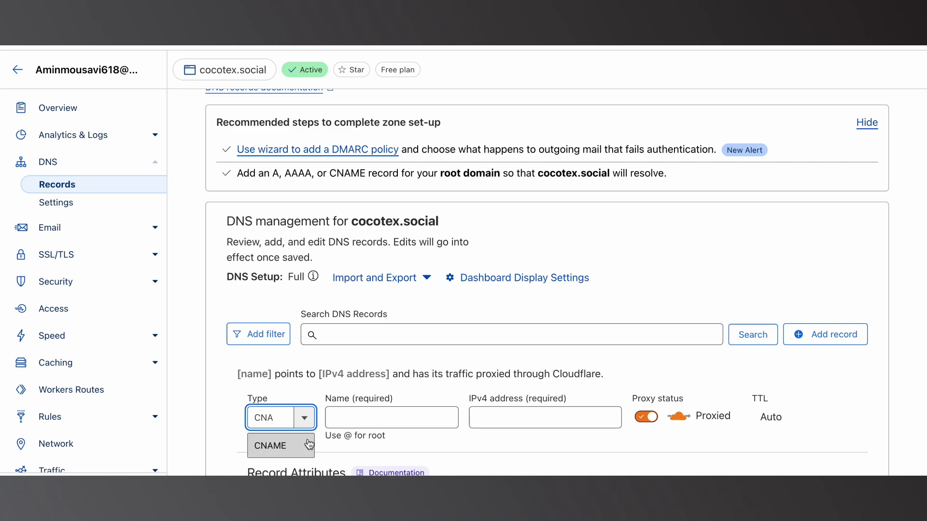
{"action": "left_click", "coordinate": [313, 444]}
{"action": "left_click", "coordinate": [342, 417]}
{"action": "key", "text": "ctrl+v"}
{"action": "scroll", "coordinate": [551, 381], "scroll_direction": "down", "scroll_amount": 2}
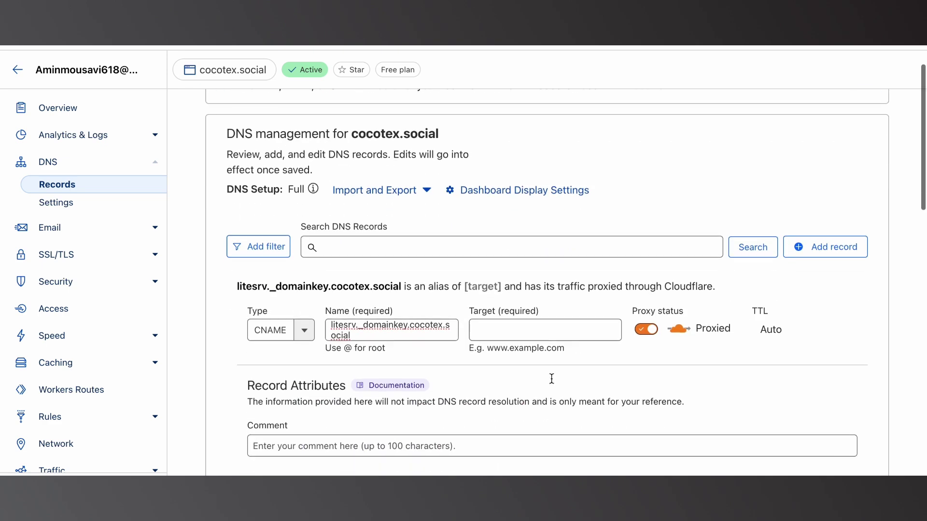
- Copy the CNAME value from MailerLite and enter litesrv._domainkey.mlsend.com as the new record's target in Cloudflare
{"action": "key", "text": "ctrl+shift+Tab"}
{"action": "left_click", "coordinate": [704, 277]}
{"action": "key", "text": "ctrl+Tab"}
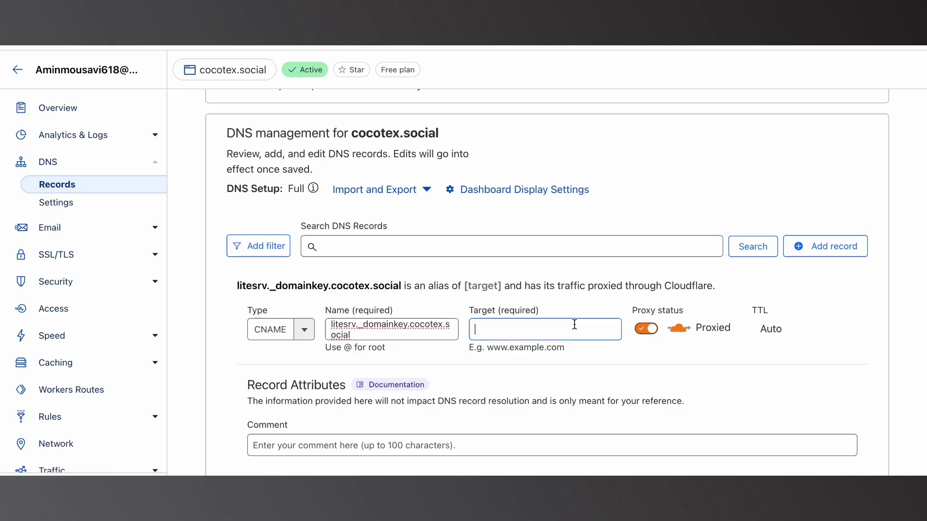
{"action": "left_click", "coordinate": [574, 325]}
{"action": "key", "text": "ctrl+v"}
- Set the new CNAME record to DNS only by disabling its proxying, and save the record
{"action": "left_click", "coordinate": [647, 330]}
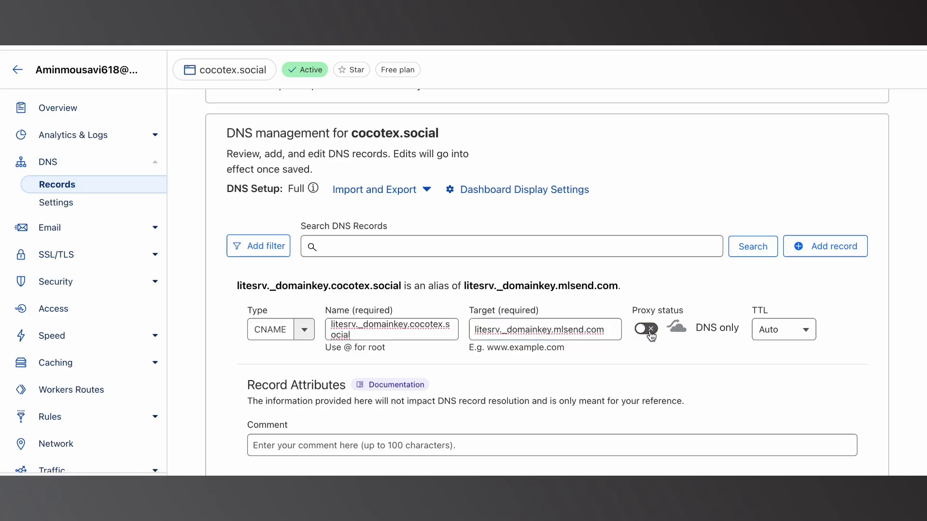
{"action": "scroll", "coordinate": [821, 344], "scroll_direction": "down", "scroll_amount": 2}
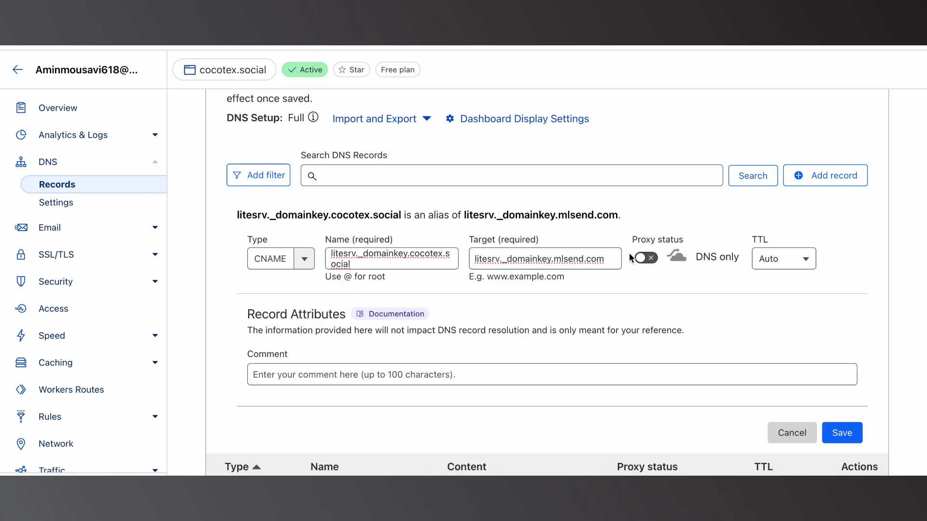
{"action": "left_click", "coordinate": [847, 438]}
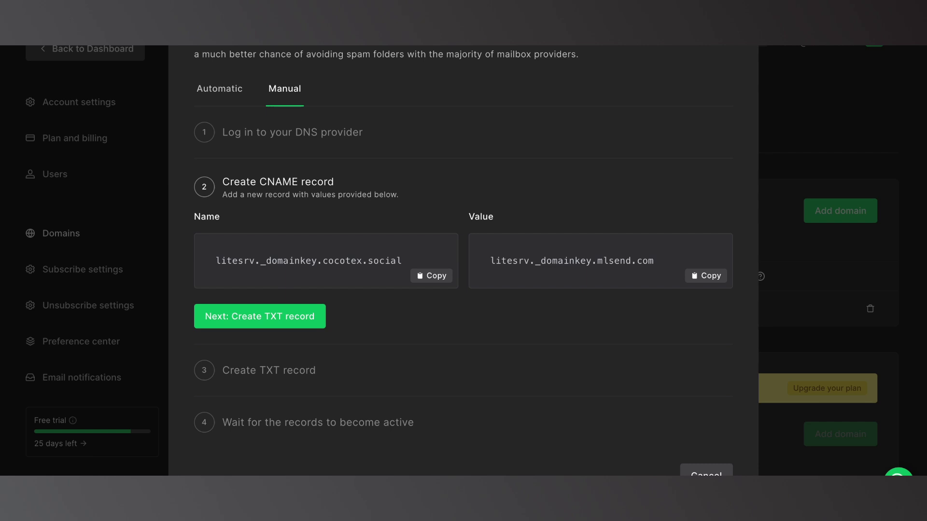
- Back in MailerLite, proceed to the TXT record stage and copy the record's name and SPF value
{"action": "left_click", "coordinate": [295, 322]}
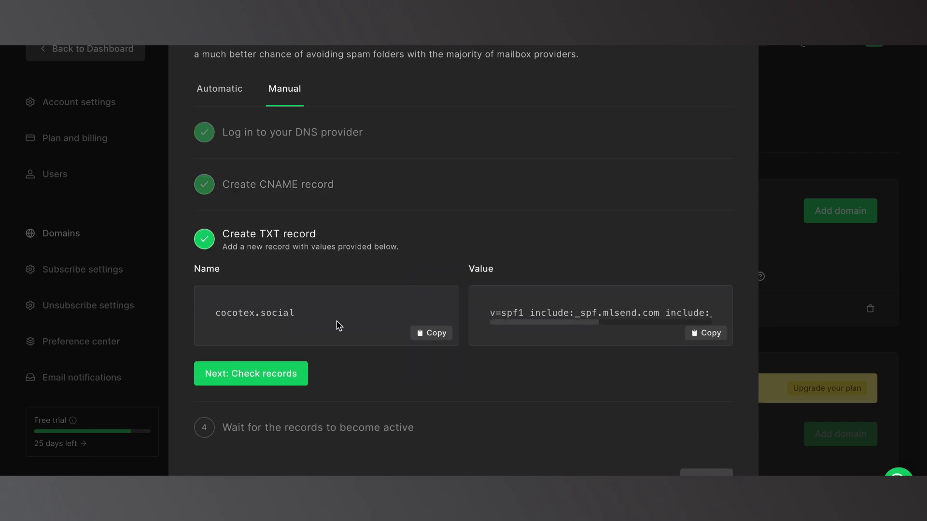
{"action": "left_click", "coordinate": [429, 337]}
{"action": "left_click", "coordinate": [707, 334]}
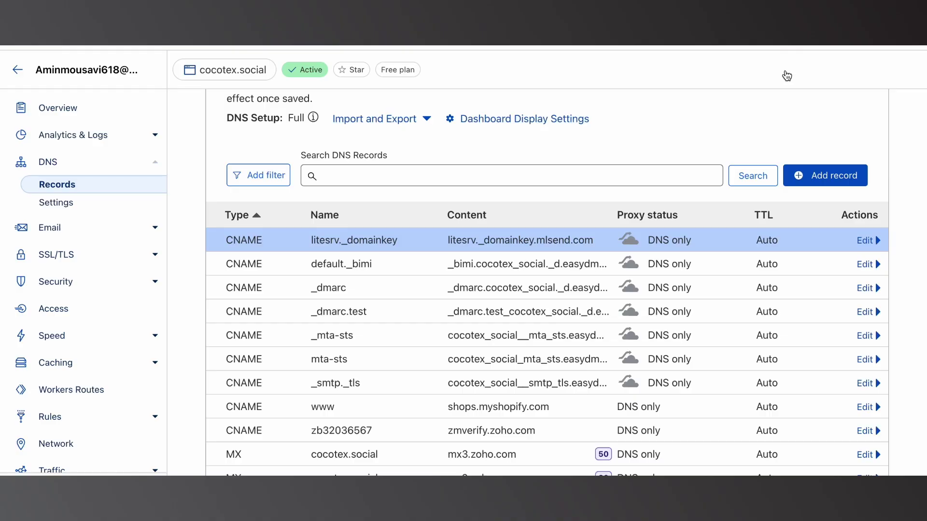
{"action": "left_click", "coordinate": [837, 177]}
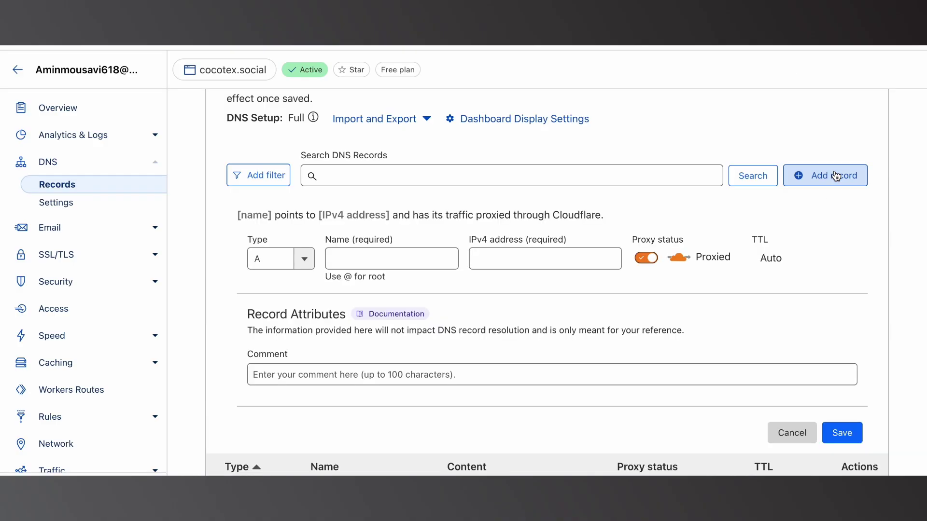
{"action": "left_click", "coordinate": [266, 258]}
{"action": "key", "text": "BackSpace"}
{"action": "type", "text": "TXT"}
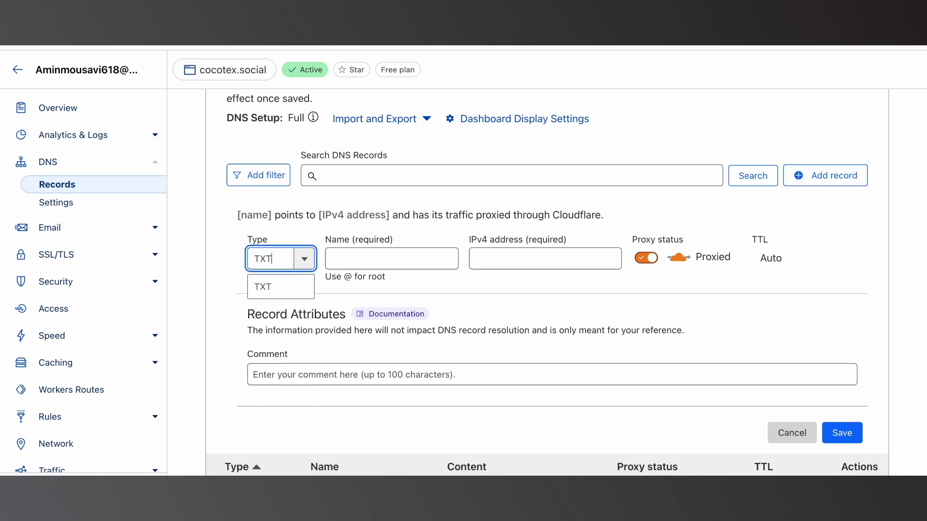
{"action": "left_click", "coordinate": [278, 292]}
{"action": "left_click", "coordinate": [392, 260]}
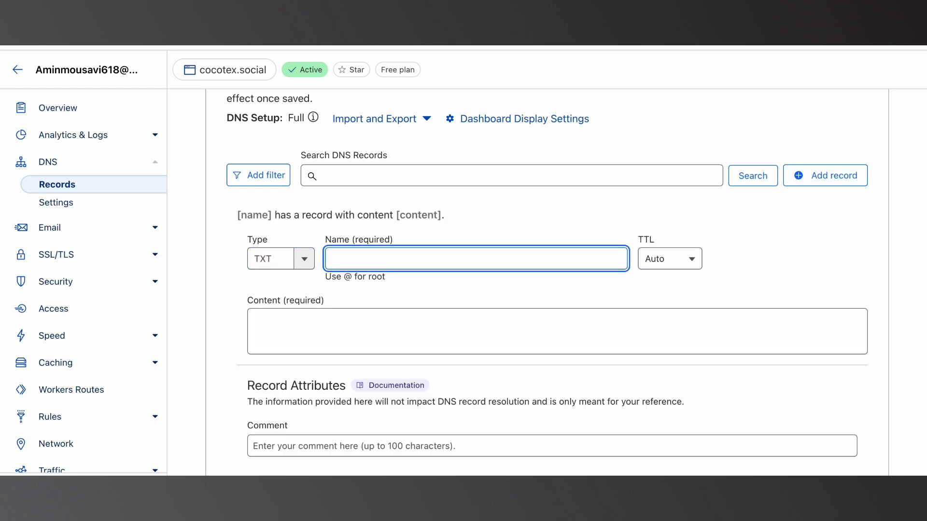
{"action": "type", "text": "@"}
{"action": "left_click", "coordinate": [407, 324]}
{"action": "key", "text": "ctrl+v"}
{"action": "left_click", "coordinate": [538, 295]}
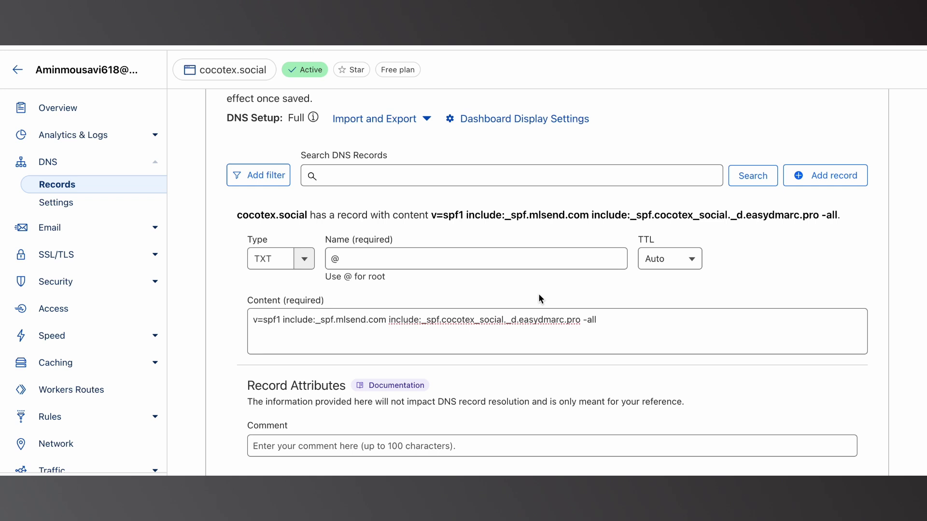
{"action": "scroll", "coordinate": [753, 378], "scroll_direction": "down", "scroll_amount": 2}
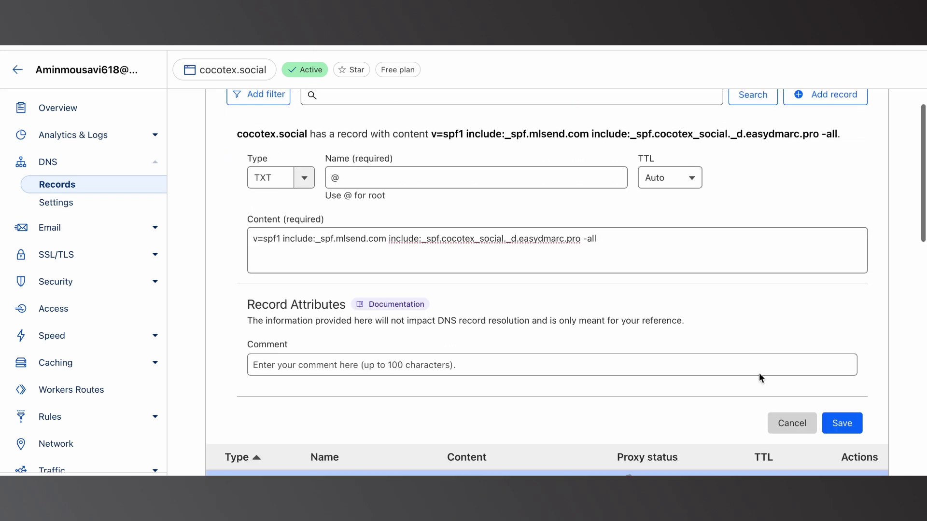
{"action": "left_click", "coordinate": [803, 428]}
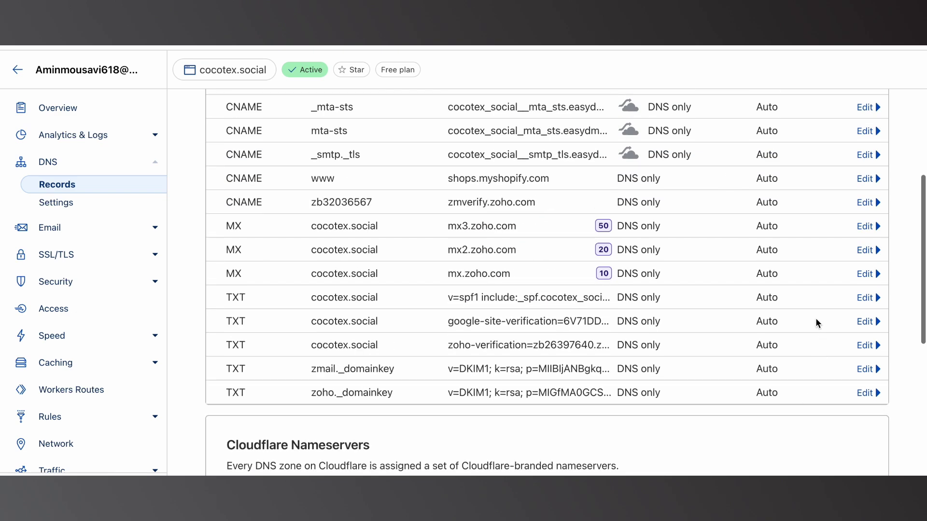
- Replace the content of the existing cocotex.social SPF record in Cloudflare with v=spf1 include:_spf.mlsend.com include:_spf.cocotex_social._d.easydmarc.pro -all and save it
{"action": "left_click", "coordinate": [864, 298]}
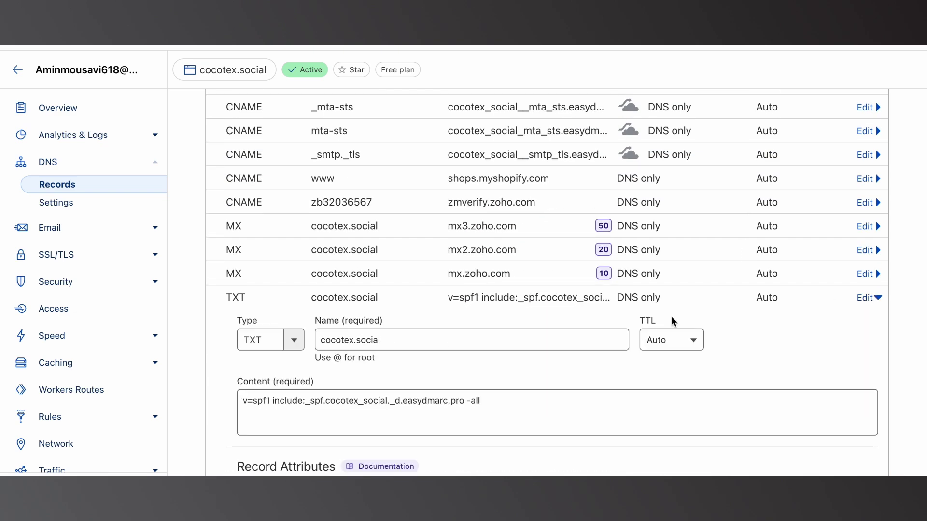
{"action": "scroll", "coordinate": [399, 347], "scroll_direction": "down", "scroll_amount": 1}
{"action": "left_click", "coordinate": [349, 358]}
{"action": "key", "text": "super+a"}
{"action": "key", "text": "super+v"}
{"action": "left_click", "coordinate": [775, 303]}
{"action": "scroll", "coordinate": [776, 303], "scroll_direction": "down", "scroll_amount": 3}
{"action": "left_click", "coordinate": [855, 402]}
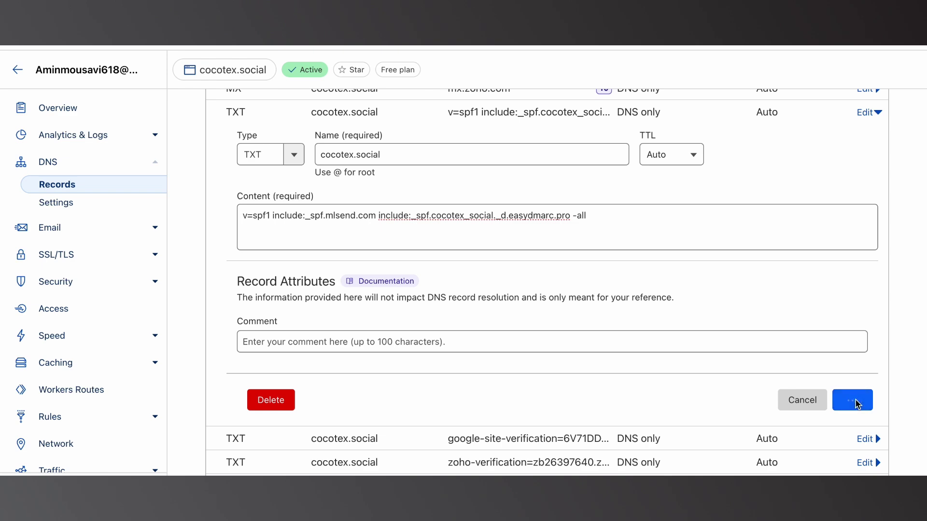
{"action": "scroll", "coordinate": [778, 212], "scroll_direction": "up", "scroll_amount": 6}
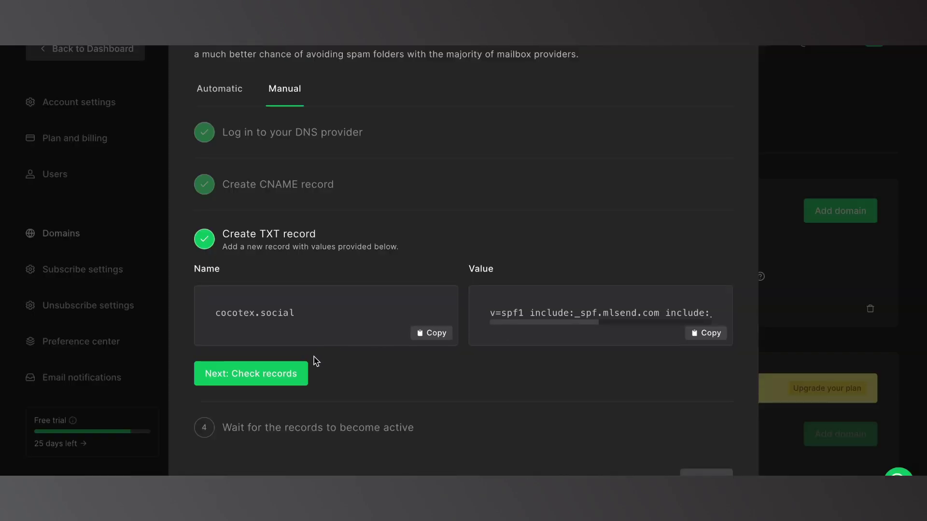
- Return to MailerLite and check the domain's DNS records, repeating the check to complete authentication
{"action": "left_click", "coordinate": [289, 370]}
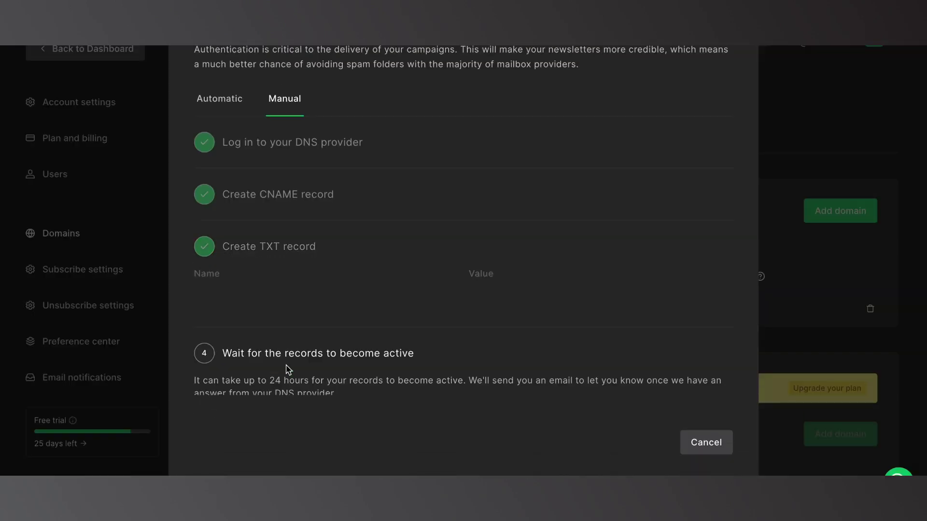
{"action": "left_click", "coordinate": [268, 403]}
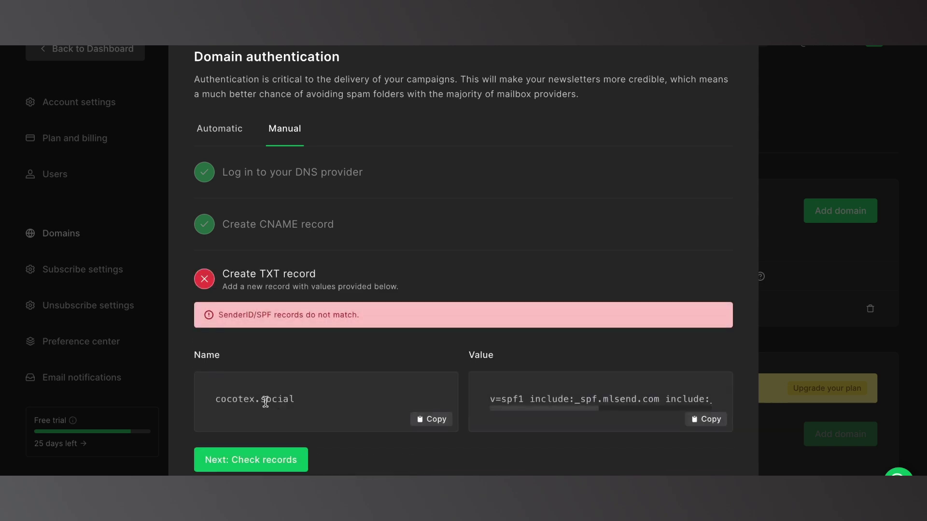
{"action": "scroll", "coordinate": [268, 350], "scroll_direction": "down", "scroll_amount": 2}
{"action": "scroll", "coordinate": [472, 338], "scroll_direction": "down", "scroll_amount": 2}
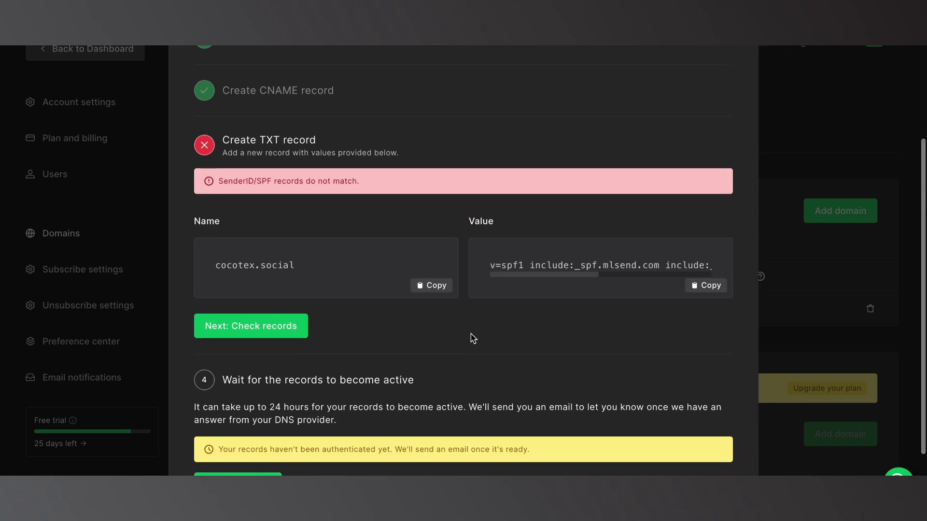
{"action": "left_click", "coordinate": [250, 438]}
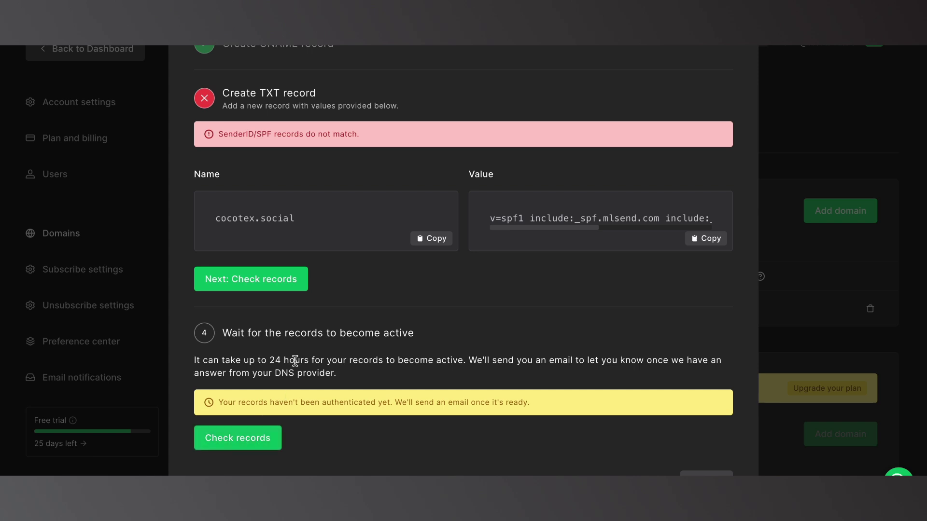
{"action": "left_click", "coordinate": [262, 441]}
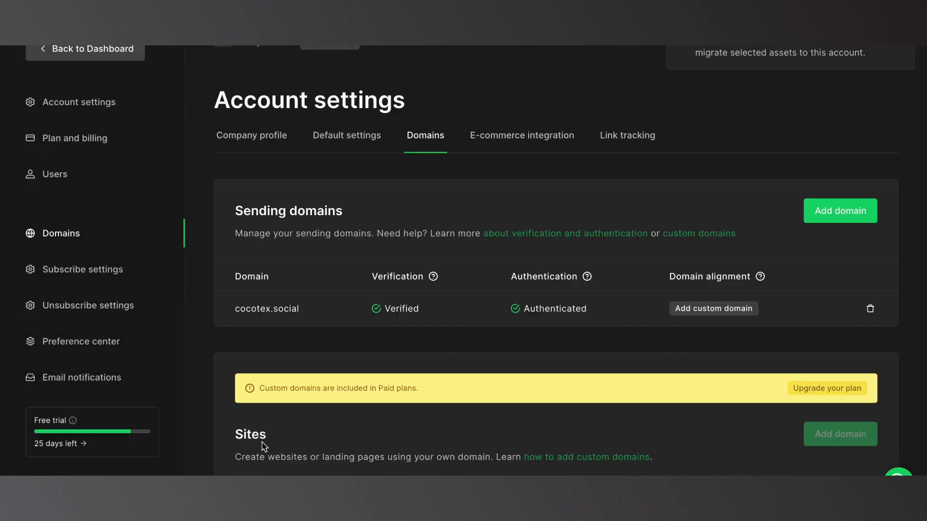
- Add a custom sending domain for cocotex.social with the subdomain prefix mailerlite
{"action": "left_click", "coordinate": [726, 309]}
{"action": "left_click", "coordinate": [413, 357]}
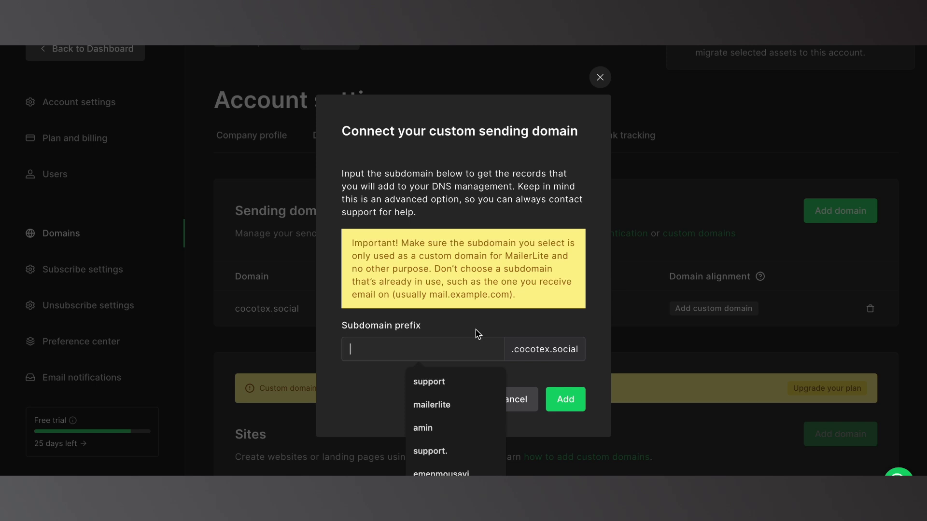
{"action": "left_click", "coordinate": [483, 405]}
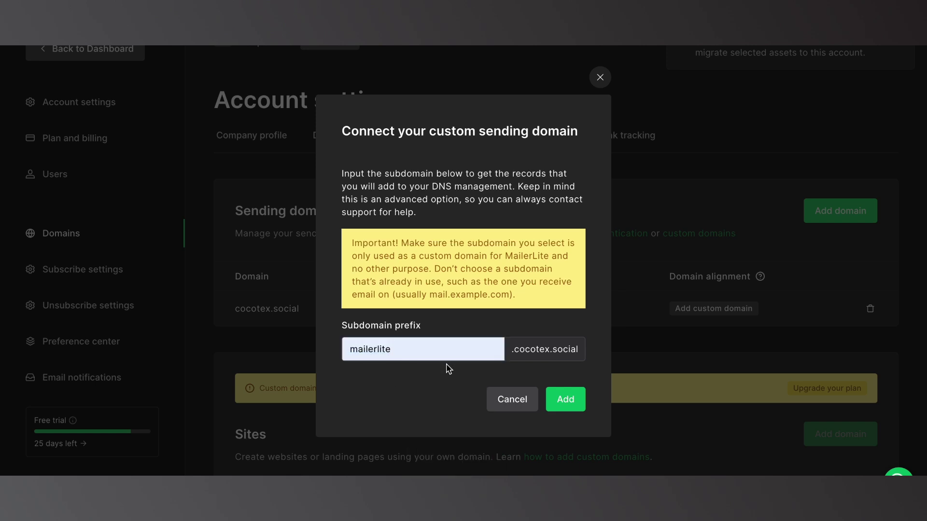
{"action": "left_click", "coordinate": [576, 403]}
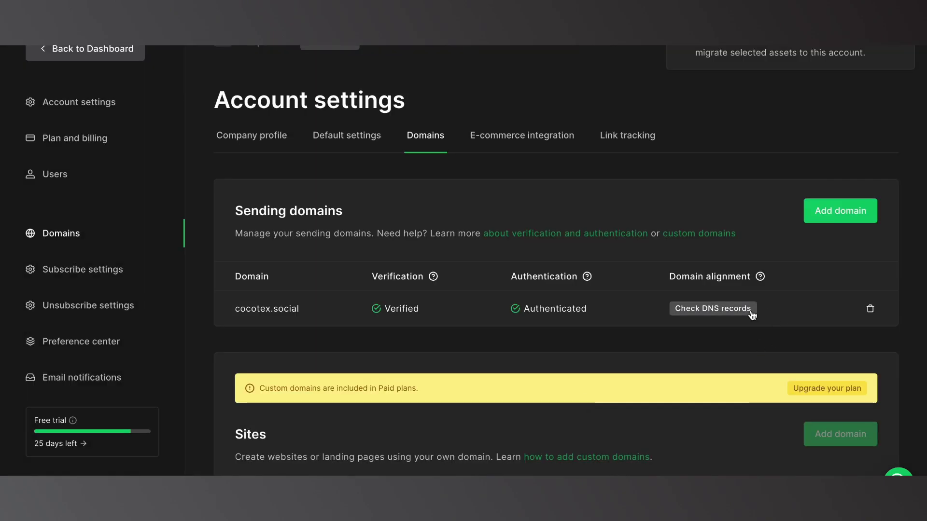
- Open the manual DNS setup for the custom sending domain and copy the A record value
{"action": "left_click", "coordinate": [751, 314]}
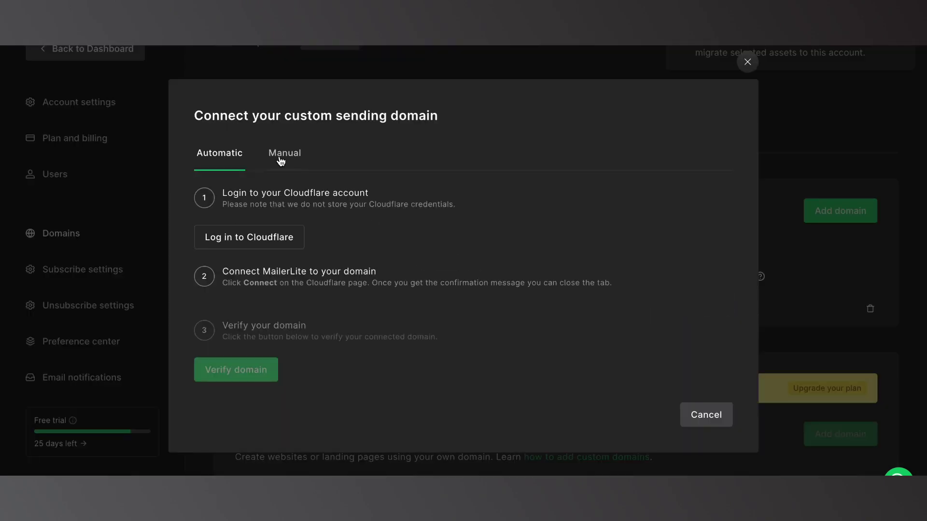
{"action": "left_click", "coordinate": [279, 158]}
{"action": "scroll", "coordinate": [418, 311], "scroll_direction": "down", "scroll_amount": 2}
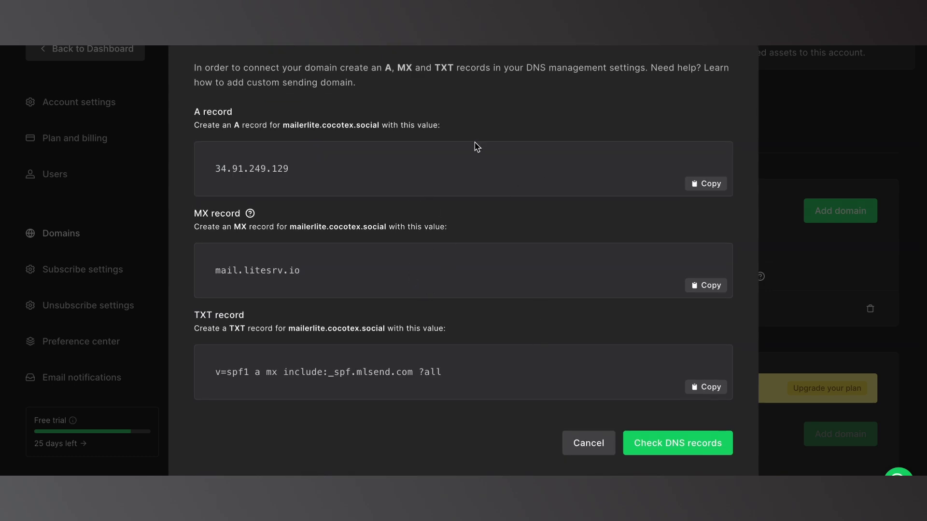
{"action": "left_click", "coordinate": [711, 186]}
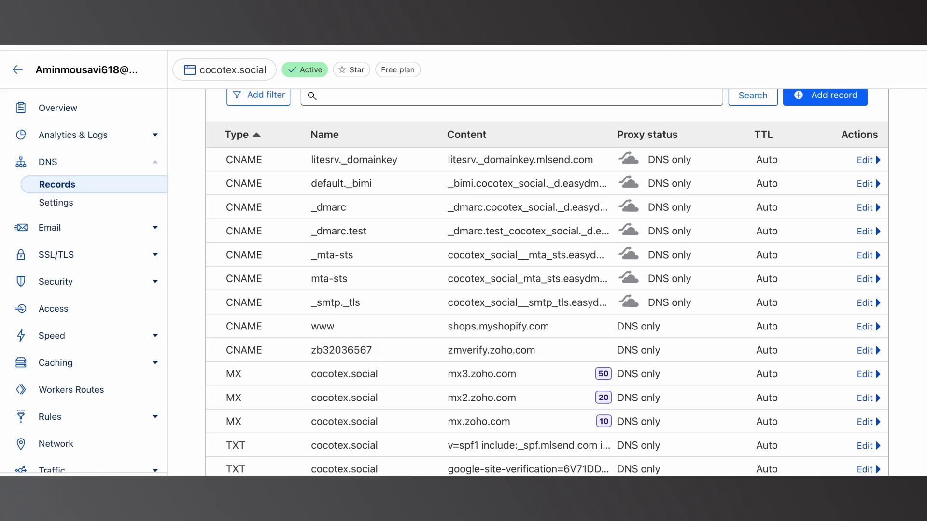
- In Cloudflare, start a new A record with IPv4 address 34.91.249.129 and set it to DNS only
{"action": "scroll", "coordinate": [821, 393], "scroll_direction": "up", "scroll_amount": 7}
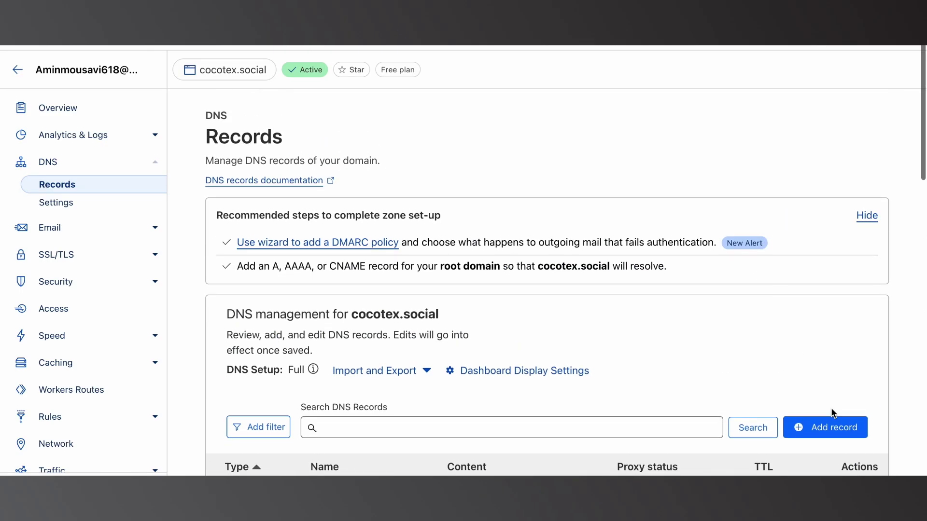
{"action": "left_click", "coordinate": [835, 424]}
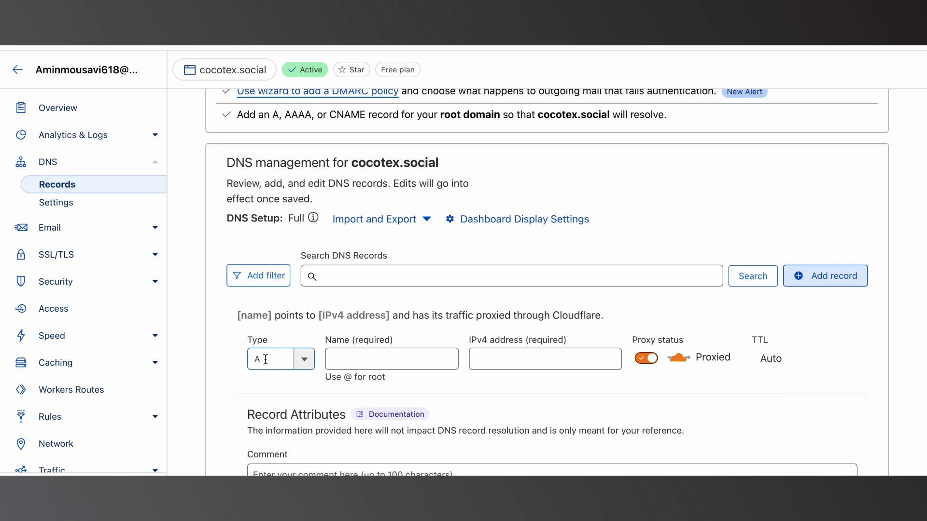
{"action": "left_click", "coordinate": [417, 356]}
{"action": "left_click", "coordinate": [568, 356]}
{"action": "key", "text": "super+v"}
{"action": "left_click", "coordinate": [566, 379]}
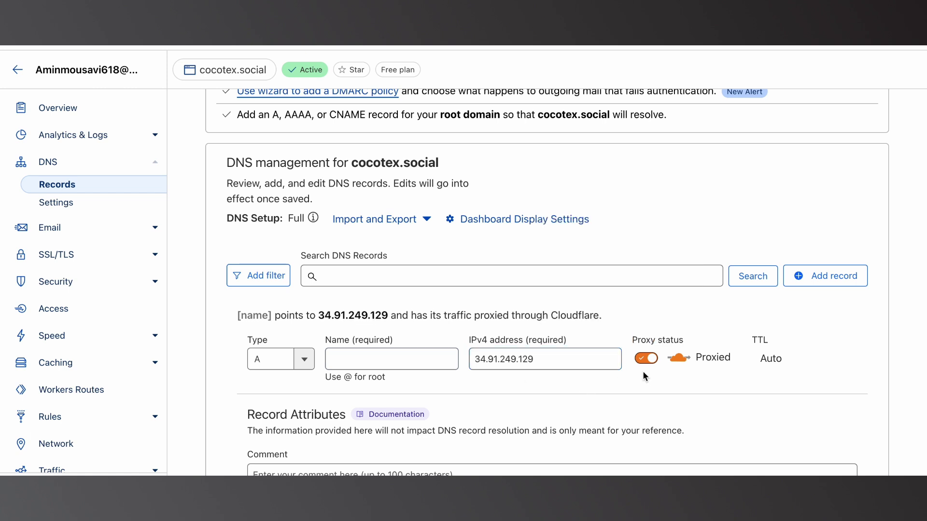
{"action": "left_click", "coordinate": [647, 358]}
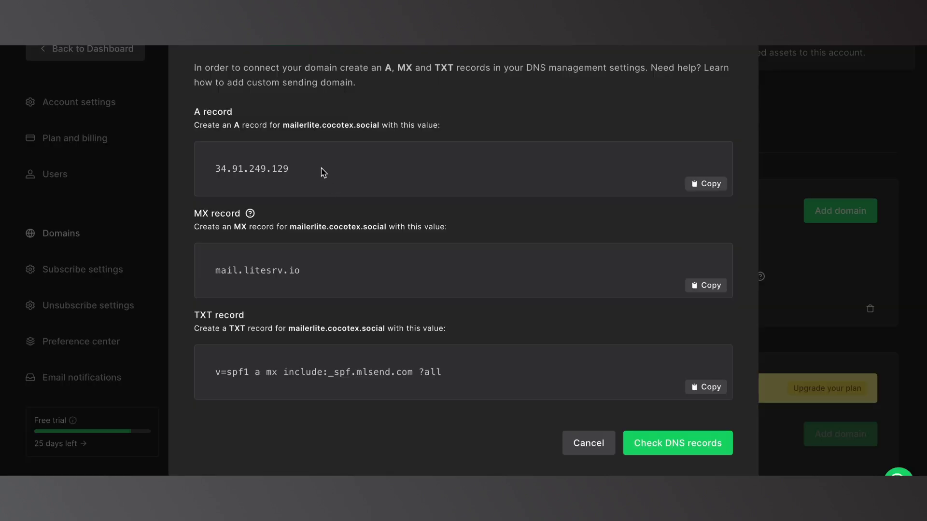
- Copy the subdomain name from MailerLite, name the Cloudflare A record mailerlite, and save the record
{"action": "double_click", "coordinate": [302, 126]}
{"action": "left_click", "coordinate": [558, 130]}
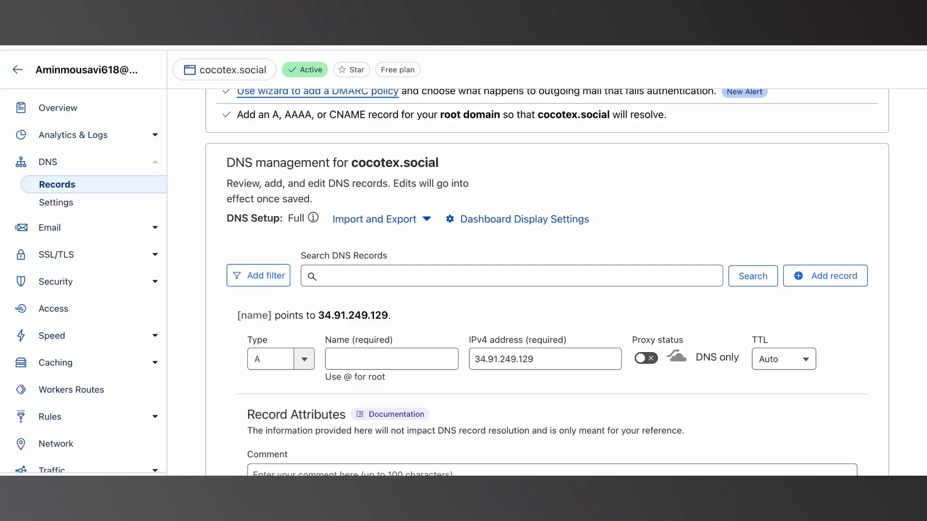
{"action": "left_click", "coordinate": [391, 363]}
{"action": "key", "text": "super+v"}
{"action": "left_click", "coordinate": [452, 321]}
{"action": "scroll", "coordinate": [451, 322], "scroll_direction": "down", "scroll_amount": 3}
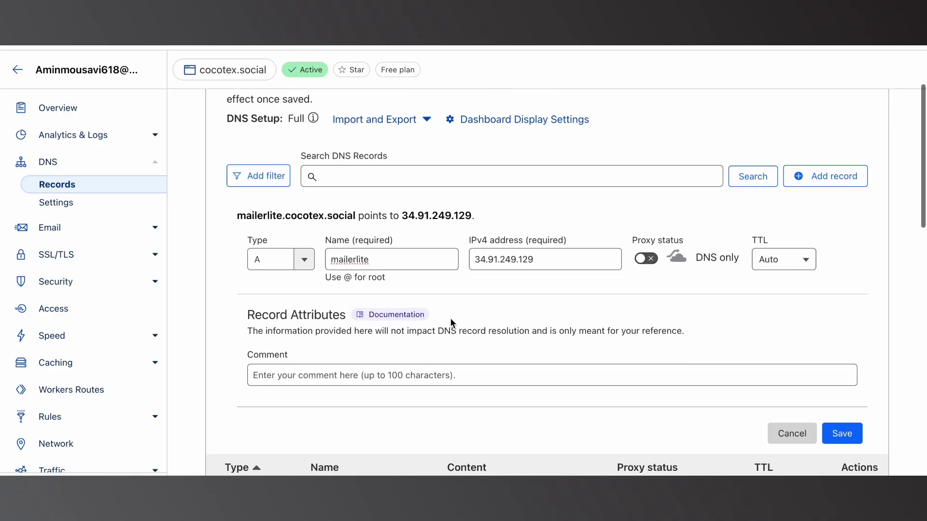
{"action": "left_click", "coordinate": [842, 435]}
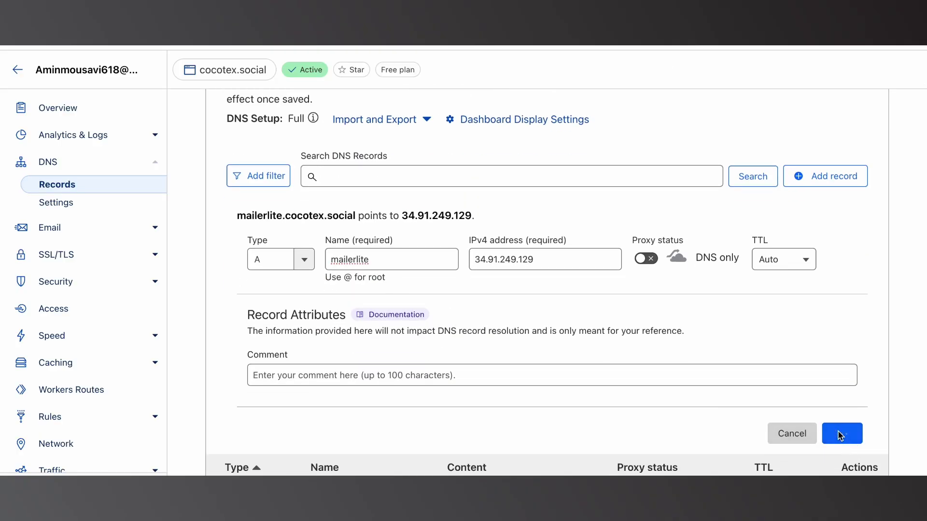
- Start another DNS record of type MX and name it mailerlite
{"action": "left_click", "coordinate": [840, 176]}
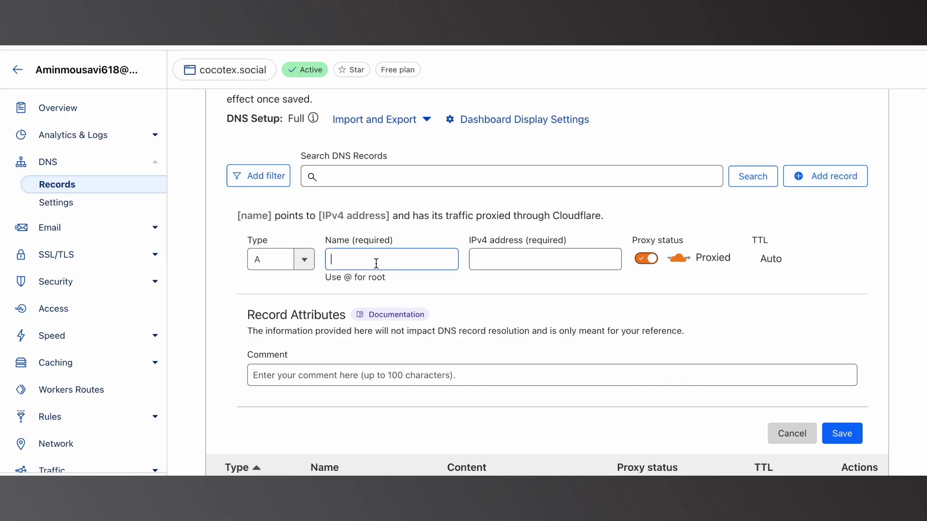
{"action": "left_click", "coordinate": [280, 264]}
{"action": "key", "text": "BackSpace"}
{"action": "type", "text": "MX"}
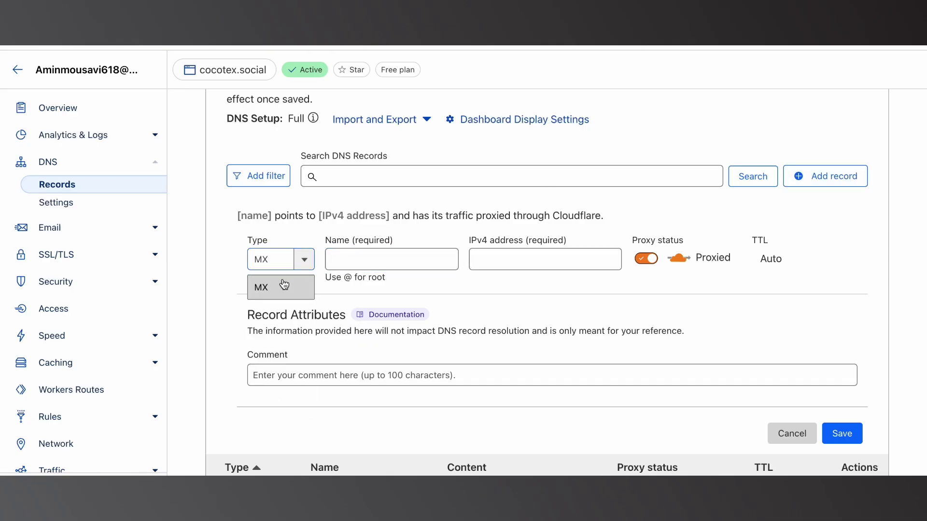
{"action": "left_click", "coordinate": [283, 286]}
{"action": "left_click", "coordinate": [420, 254]}
{"action": "key", "text": "ctrl+v"}
{"action": "left_click", "coordinate": [493, 241]}
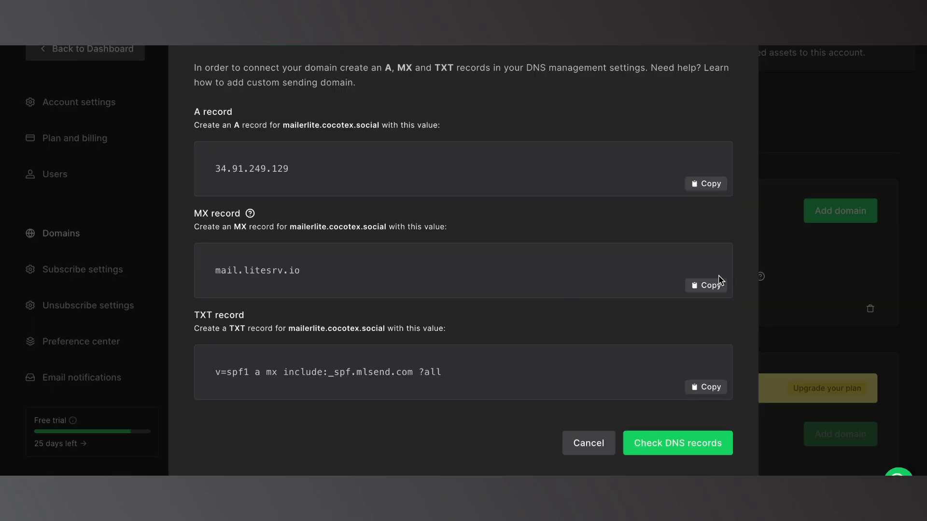
- Copy the MX value from MailerLite, set the Cloudflare record's mail server to mail.litesrv.io with priority 10, and save it
{"action": "left_click", "coordinate": [714, 285]}
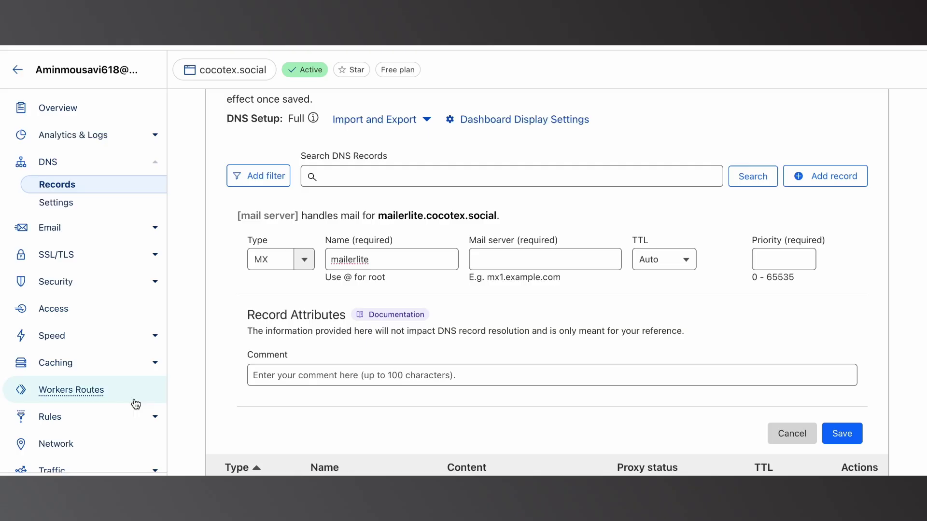
{"action": "left_click", "coordinate": [387, 259]}
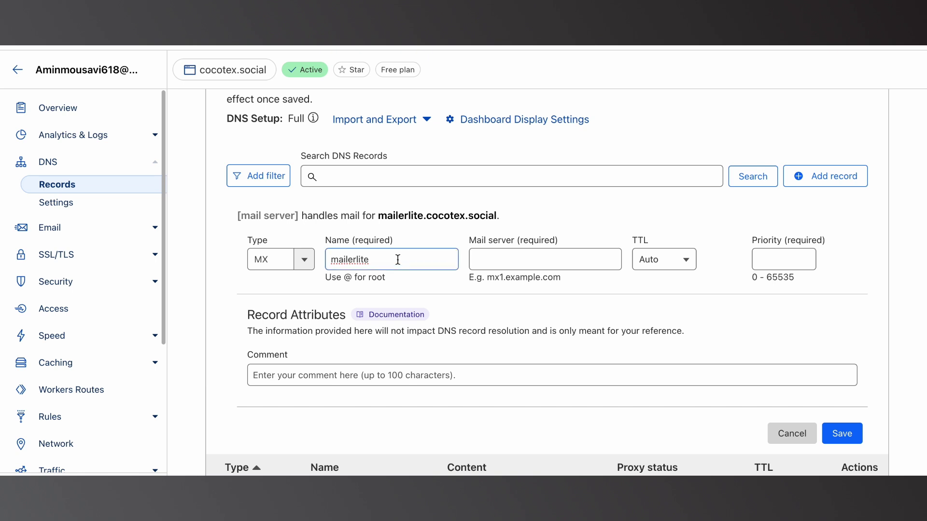
{"action": "left_click_drag", "start_coordinate": [387, 259], "coordinate": [338, 259]}
{"action": "left_click", "coordinate": [573, 242]}
{"action": "left_click", "coordinate": [554, 252]}
{"action": "key", "text": "ctrl+v"}
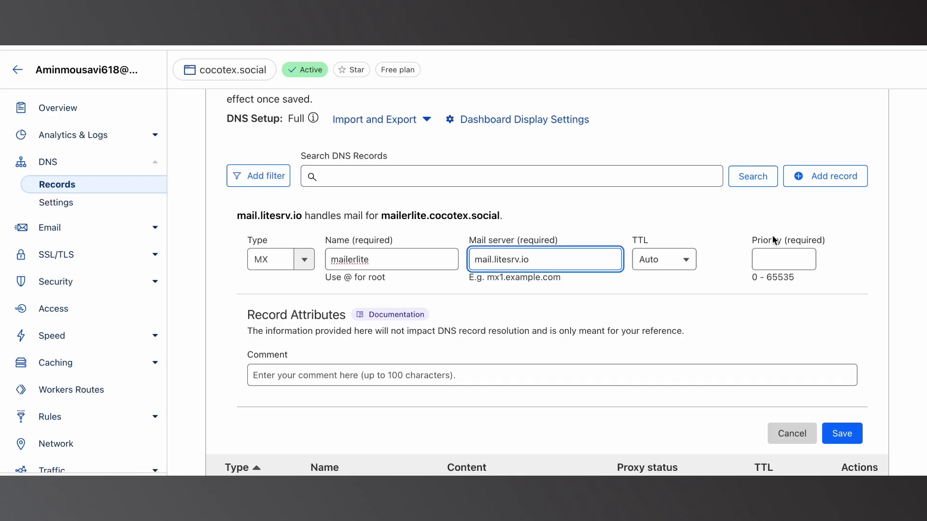
{"action": "left_click", "coordinate": [778, 259]}
{"action": "type", "text": "10"}
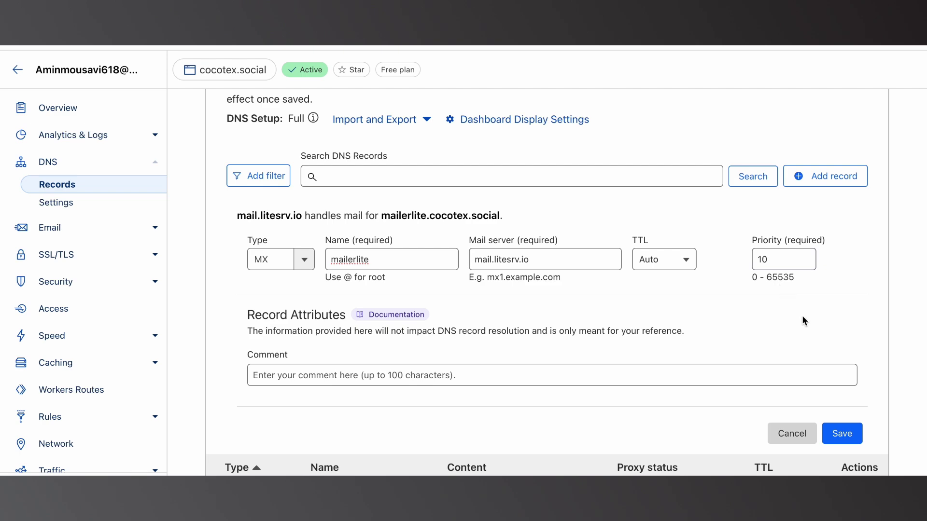
{"action": "left_click", "coordinate": [841, 434]}
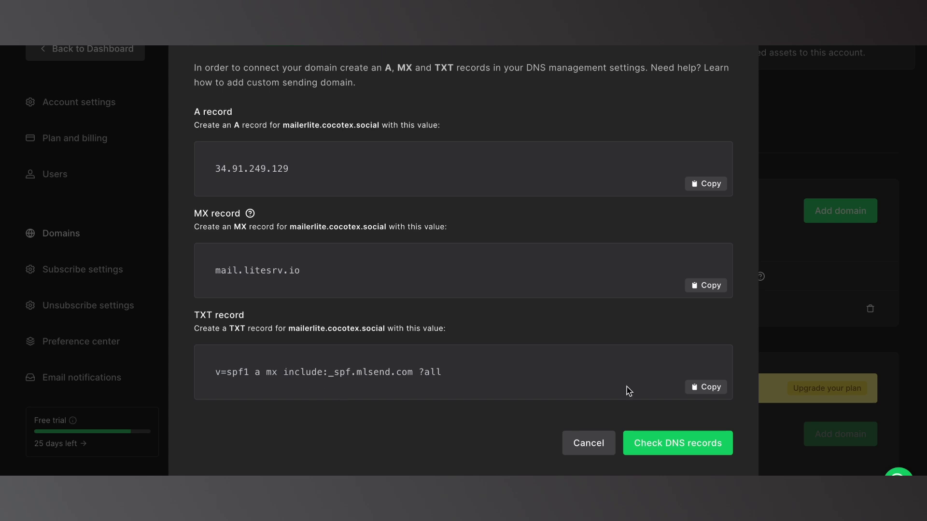
- Copy MailerLite's TXT value and fill in a new Cloudflare TXT record named mailerlite with content v=spf1 a mx include:_spf.mlsend.com ?all
{"action": "left_click", "coordinate": [719, 388]}
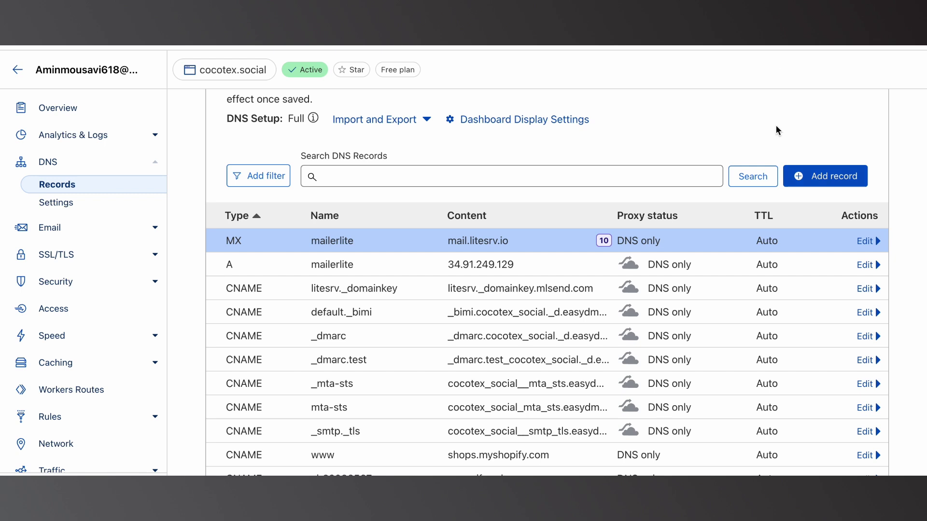
{"action": "left_click", "coordinate": [844, 176]}
{"action": "left_click", "coordinate": [271, 263]}
{"action": "type", "text": "TXT"}
{"action": "left_click", "coordinate": [275, 287]}
{"action": "left_click", "coordinate": [378, 265]}
{"action": "type", "text": "@"}
{"action": "key", "text": "BackSpace"}
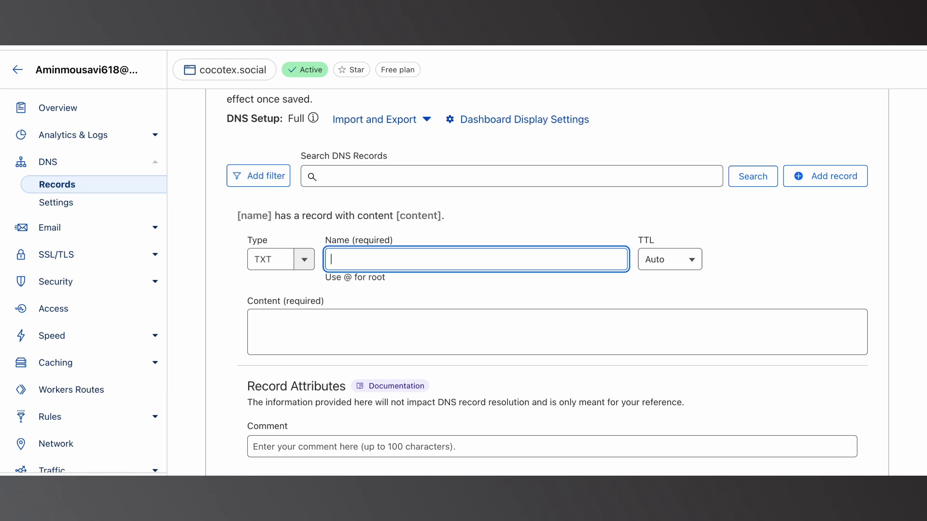
{"action": "type", "text": "mailerlite"}
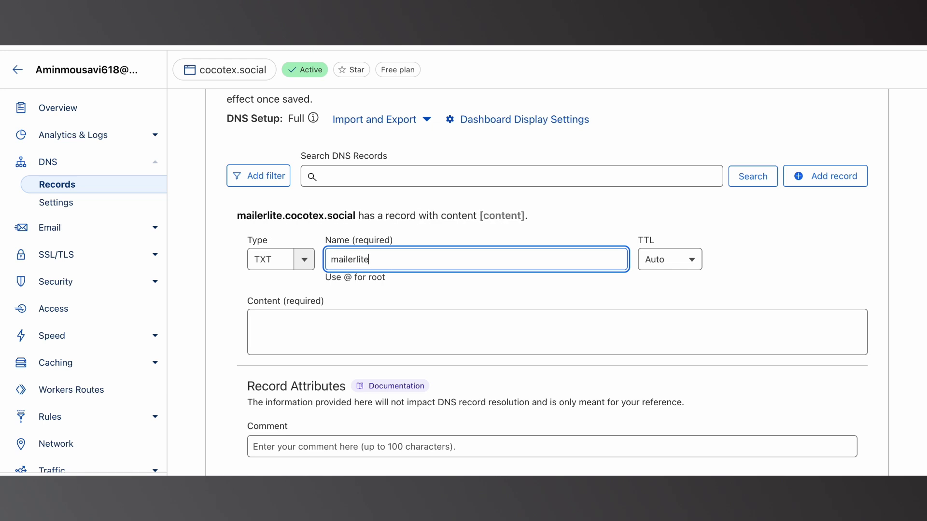
{"action": "left_click", "coordinate": [378, 312]}
{"action": "key", "text": "super+v"}
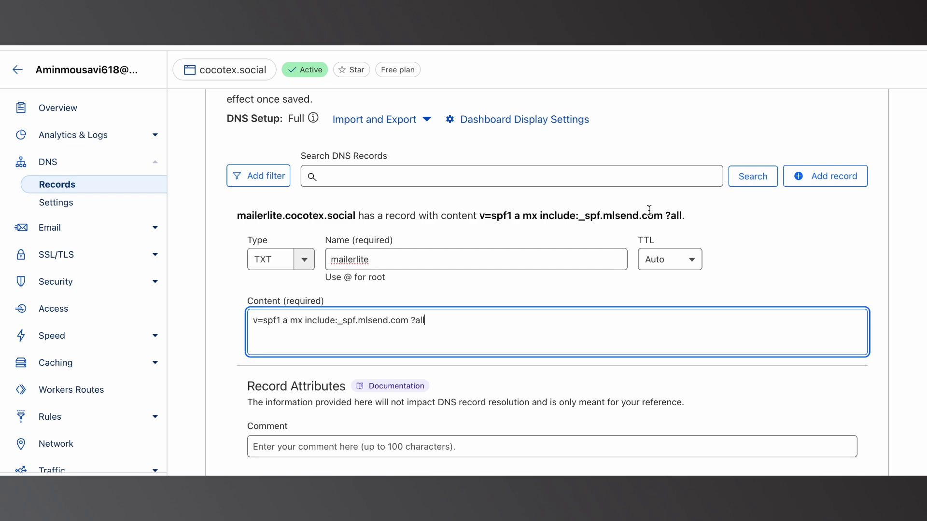
- Compare the subdomain MailerLite requires for the TXT record with the name entered in Cloudflare
{"action": "key", "text": "ctrl+Tab"}
{"action": "double_click", "coordinate": [314, 331]}
{"action": "left_click", "coordinate": [583, 331]}
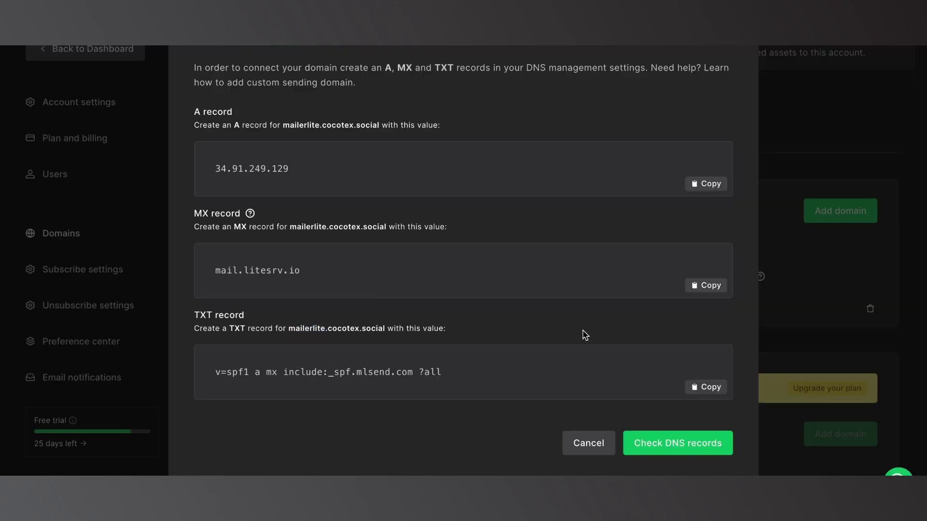
{"action": "key", "text": "ctrl+Tab"}
{"action": "double_click", "coordinate": [360, 261]}
{"action": "left_click", "coordinate": [479, 255]}
{"action": "left_click", "coordinate": [815, 257]}
{"action": "left_click", "coordinate": [417, 351]}
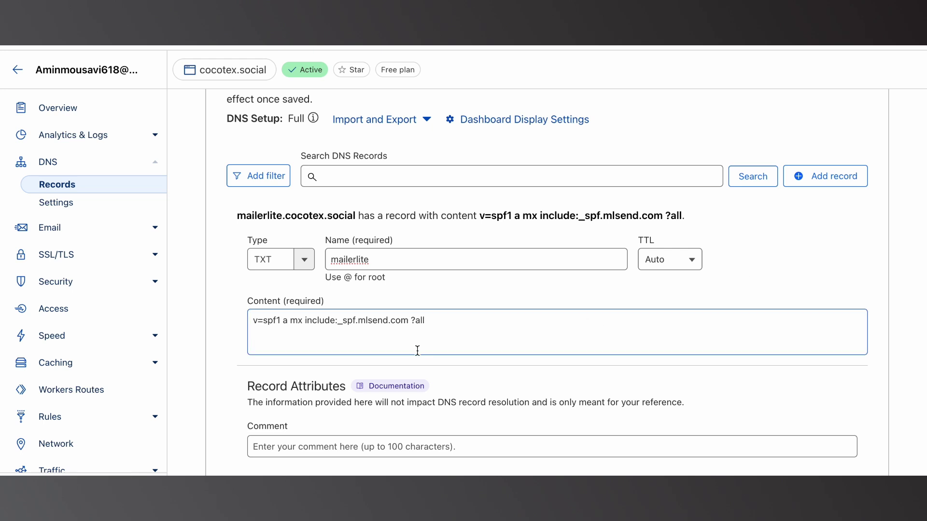
- Change the ending of the TXT record's SPF content to -all and save the record
{"action": "left_click", "coordinate": [415, 321]}
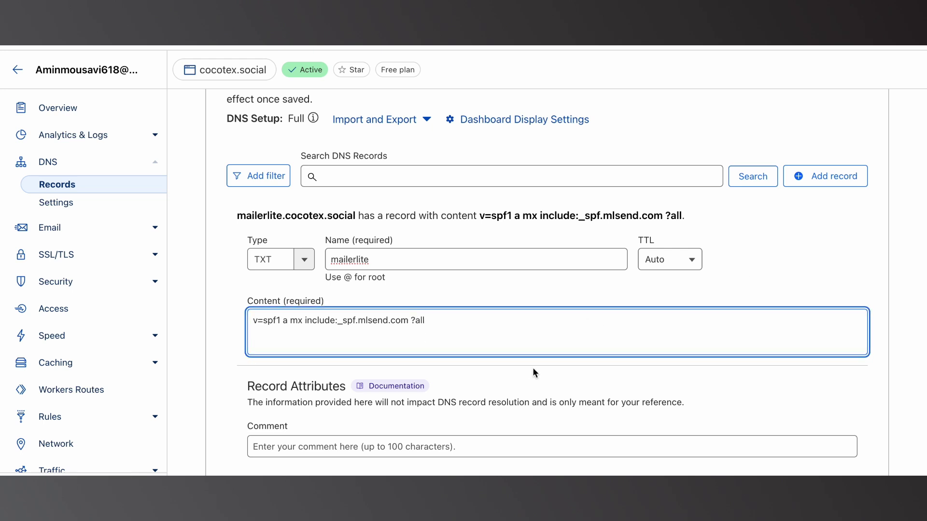
{"action": "key", "text": "BackSpace"}
{"action": "type", "text": "-"}
{"action": "left_click", "coordinate": [807, 242]}
{"action": "scroll", "coordinate": [806, 242], "scroll_direction": "down", "scroll_amount": 2}
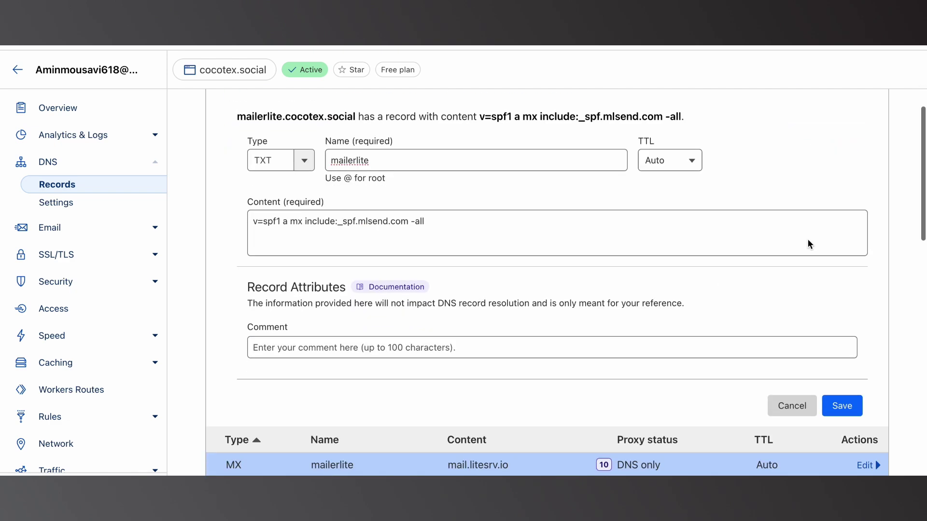
{"action": "left_click", "coordinate": [843, 413]}
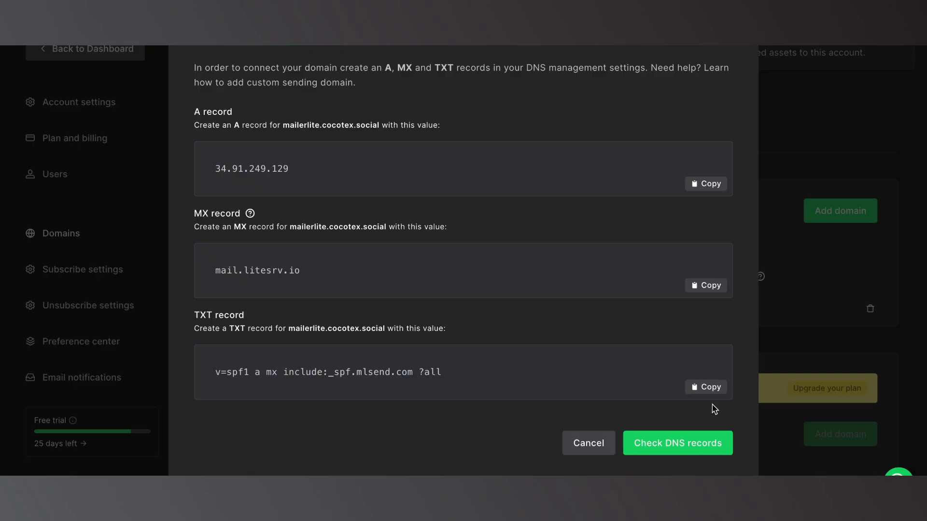
- Back in MailerLite, check the custom sending domain's DNS records, repeating the check until the domain connects
{"action": "left_click", "coordinate": [708, 440]}
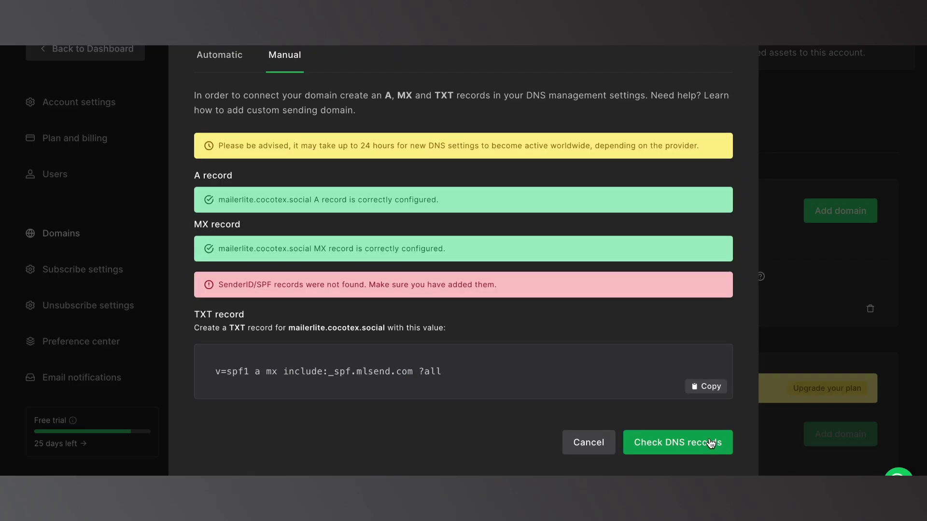
{"action": "left_click", "coordinate": [710, 443]}
{"action": "left_click", "coordinate": [710, 442]}
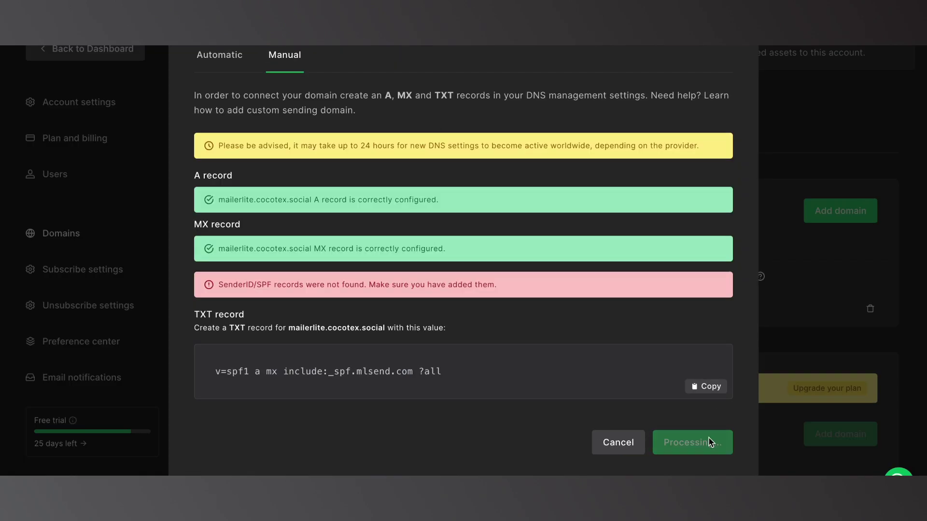
{"action": "left_click", "coordinate": [710, 442]}
{"action": "left_click", "coordinate": [710, 443]}
{"action": "left_click", "coordinate": [709, 443]}
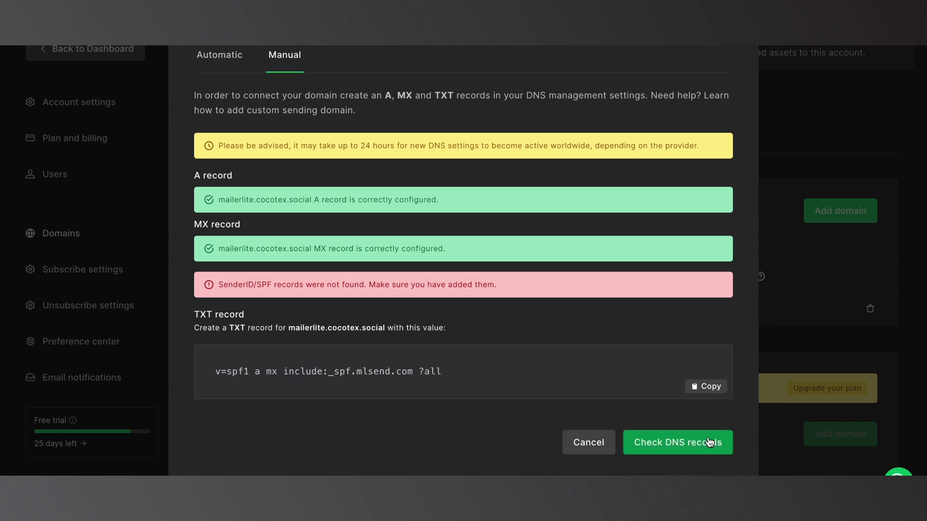
{"action": "left_click", "coordinate": [710, 442]}
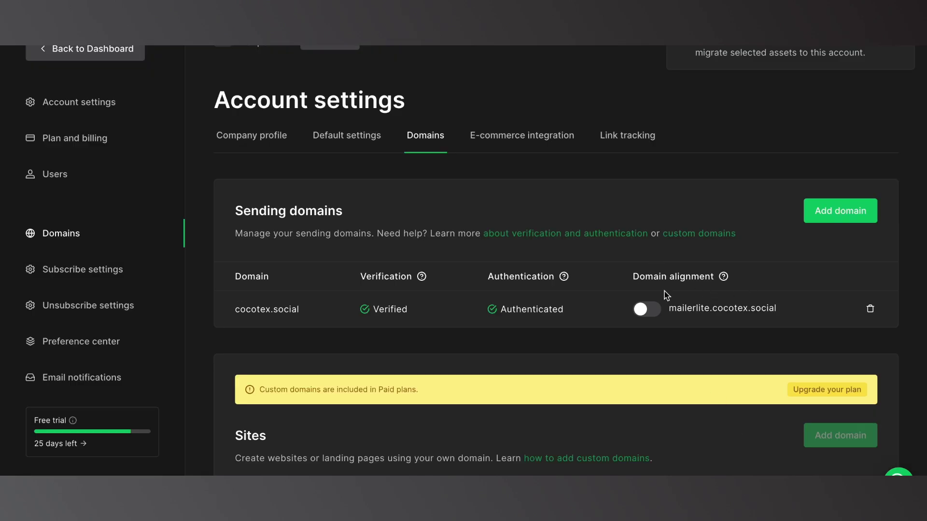
- Enable domain alignment with mailerlite.cocotex.social for campaigns and confirm it
{"action": "left_click", "coordinate": [647, 309]}
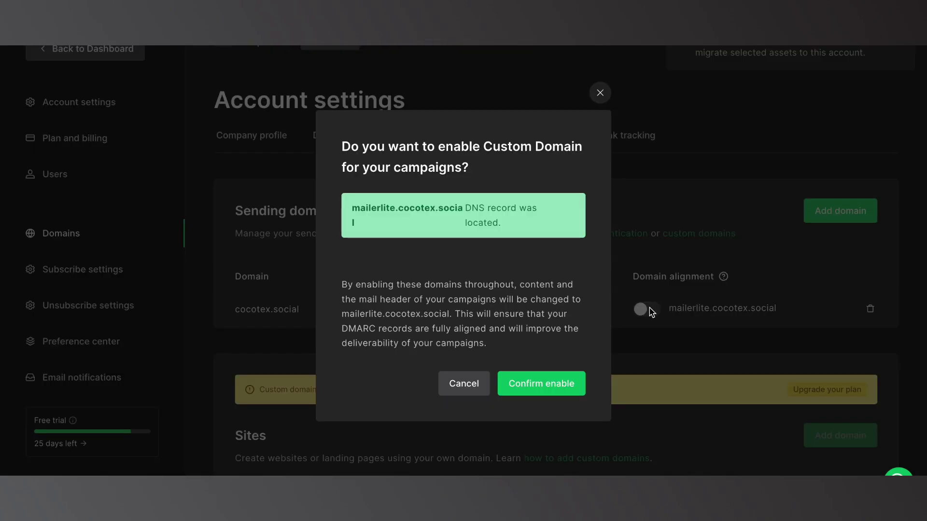
{"action": "left_click", "coordinate": [550, 384]}
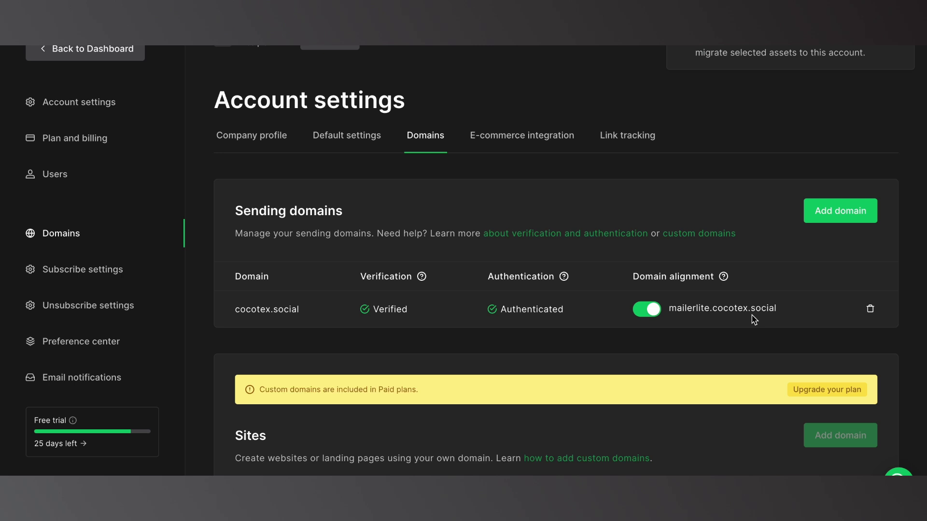
{"action": "key", "text": "super+shift+5"}
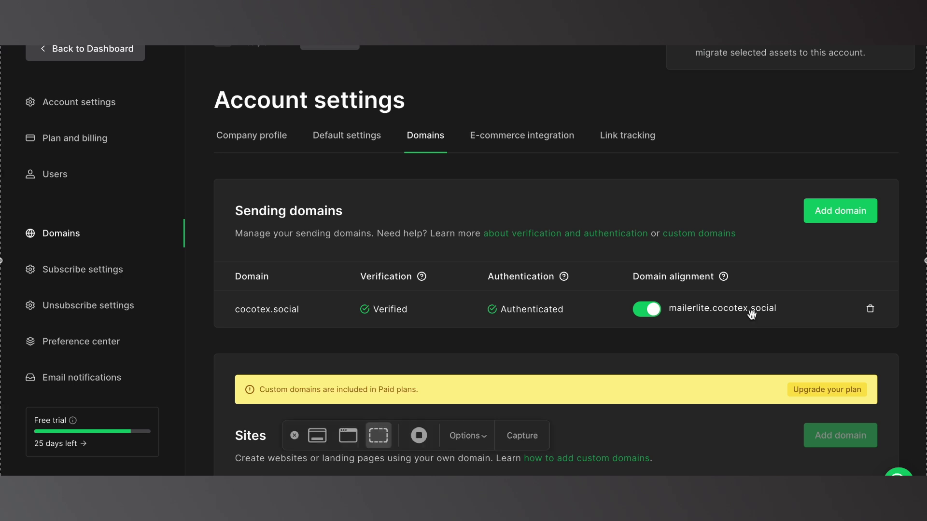